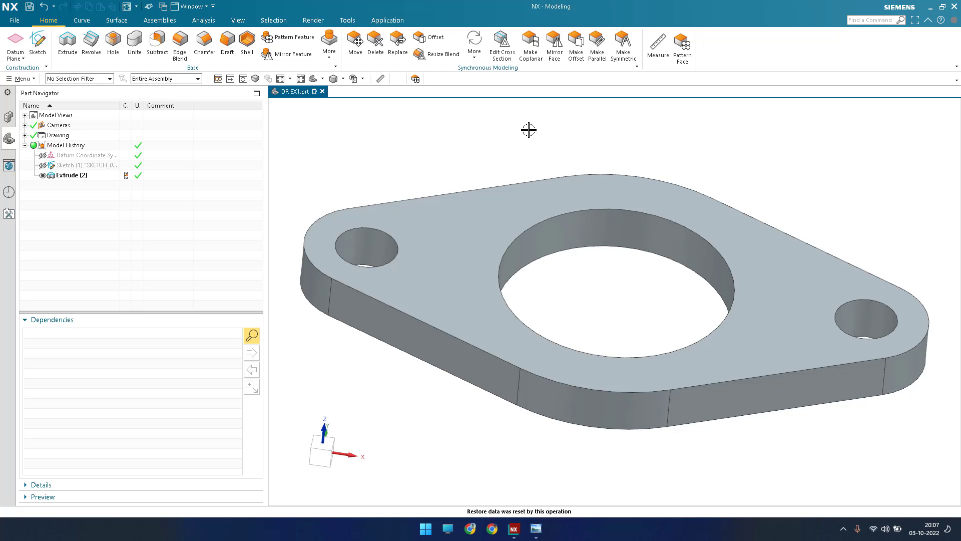
- Inspect the flange from several angles, then bring drawing DR-EX1 forward in Photo Viewer
scroll(633, 272, "down", 5)
middle_click_drag(632, 272, 637, 296)
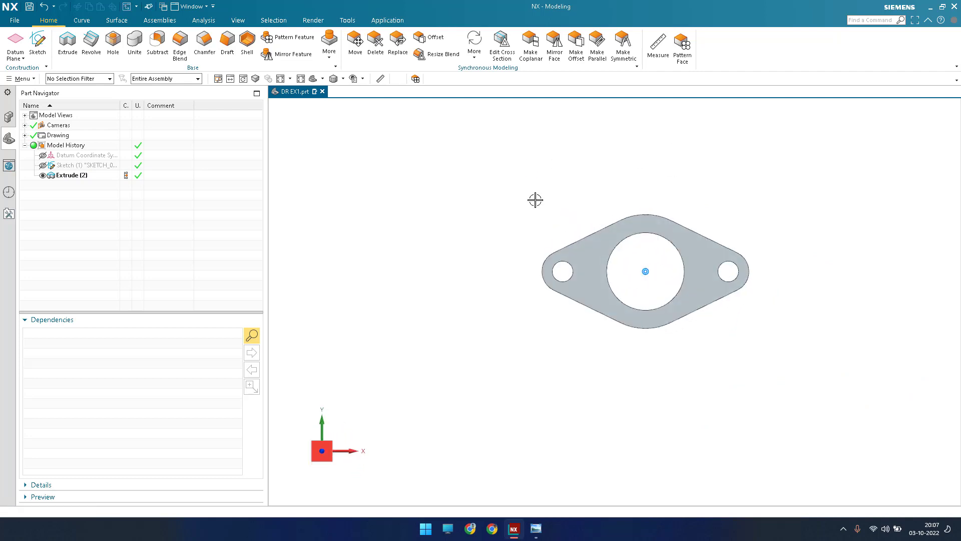
scroll(575, 242, "up", 4)
mouse_move(566, 210)
middle_mouse_down()
mouse_move(530, 185)
mouse_move(539, 202)
mouse_move(583, 186)
mouse_move(571, 201)
middle_mouse_up()
scroll(526, 330, "up", 1)
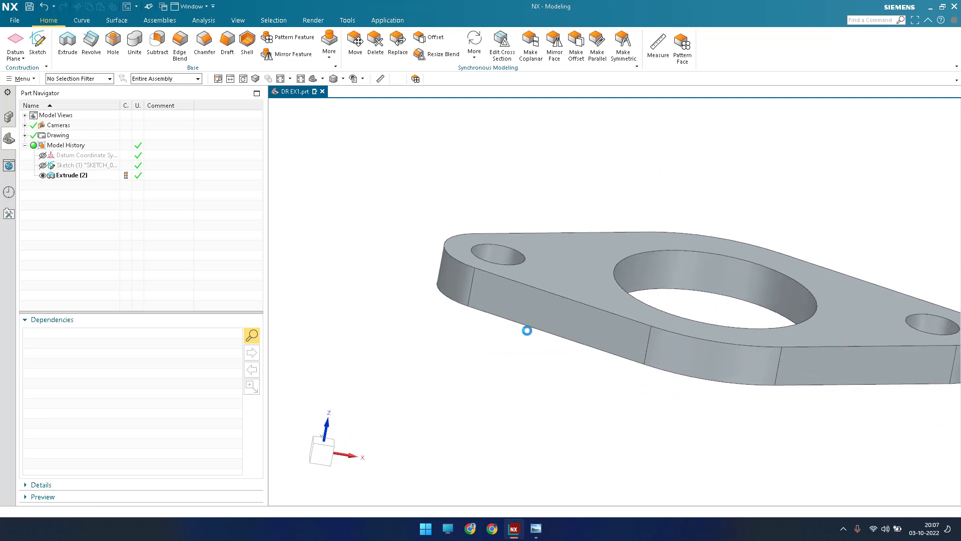
scroll(526, 330, "down", 2)
key("alt+Tab")
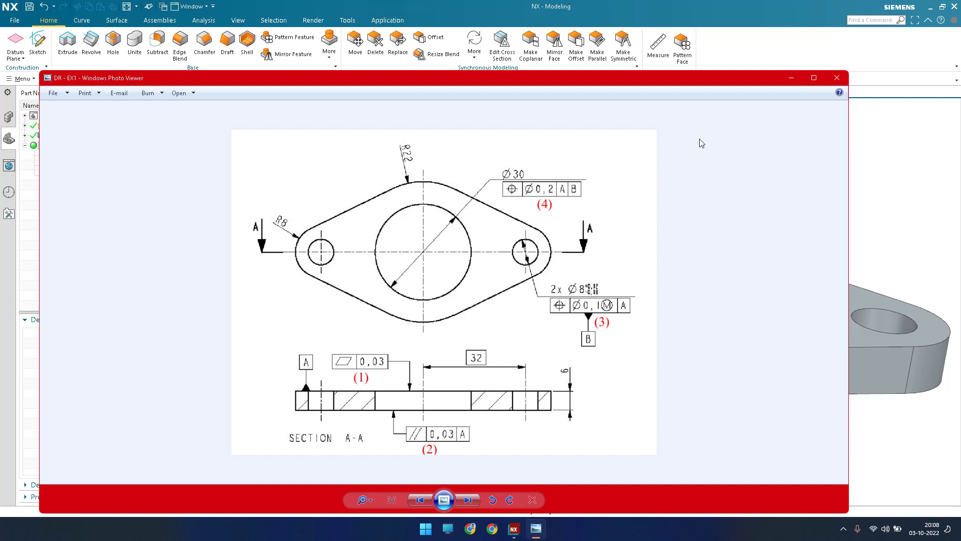
- Put away drawing DR-EX1 and return to the flange body in a more top-down view
left_click(789, 79)
left_click(401, 216)
left_click(462, 196)
middle_click_drag(470, 191, 455, 208)
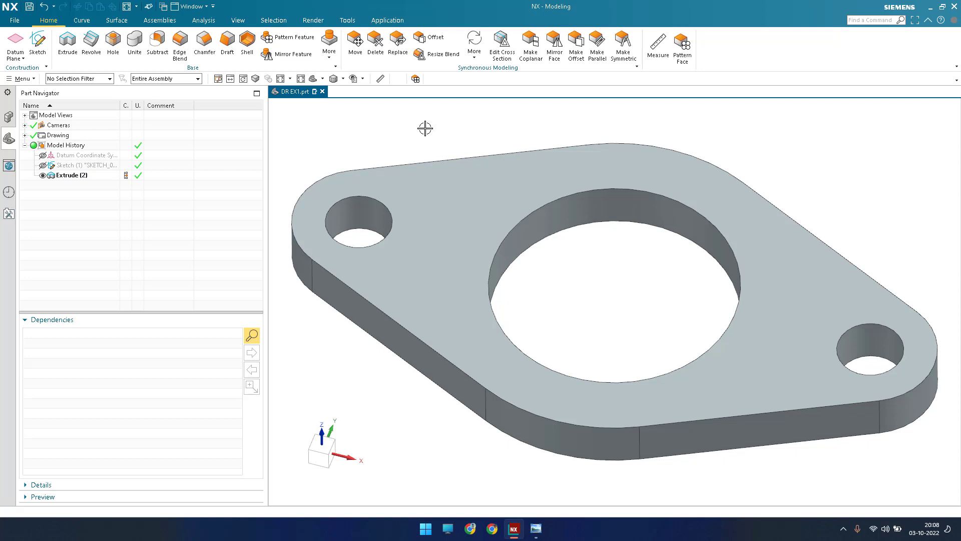
- Create an A4 drafting sheet and start a Top base view at 1:1
key("ctrl+shift+d")
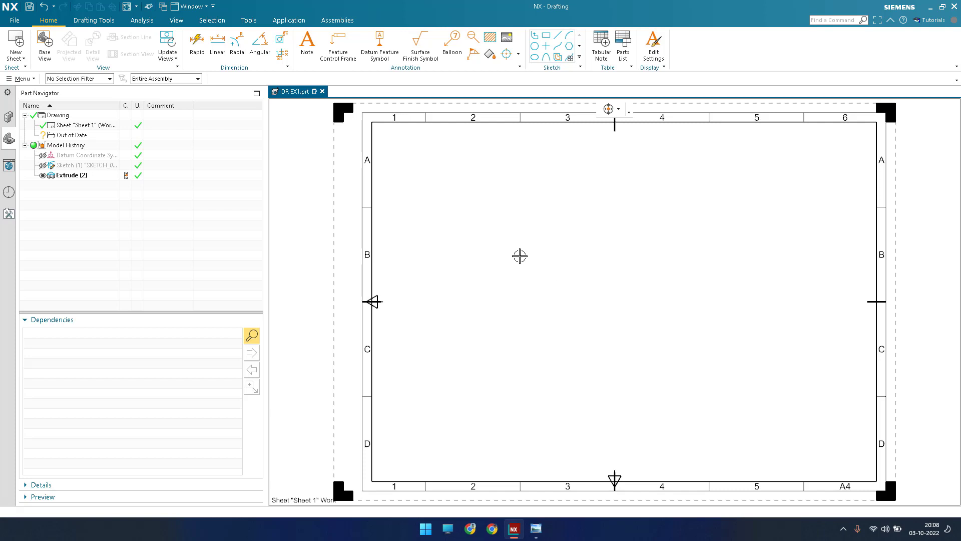
left_click(44, 45)
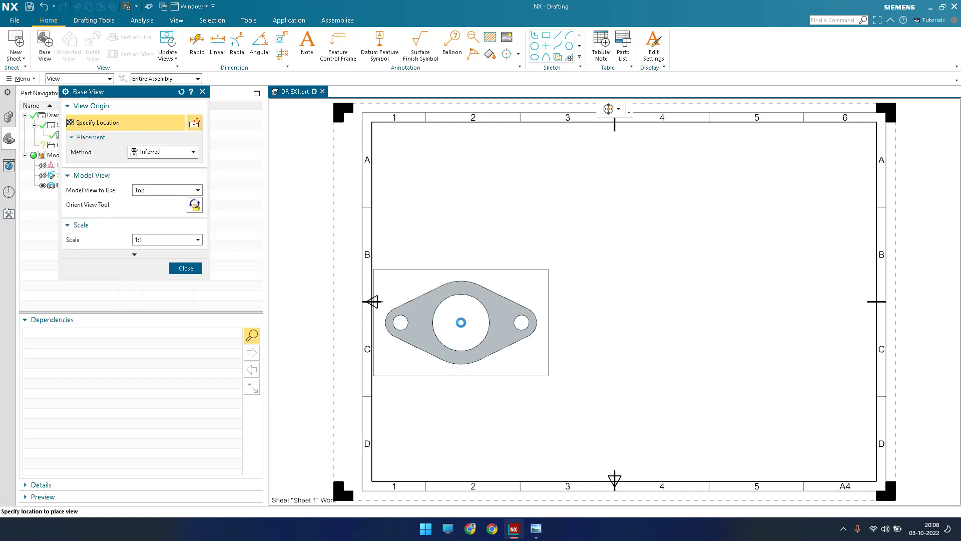
scroll(622, 259, "down", 2)
middle_click_drag(630, 275, 496, 277)
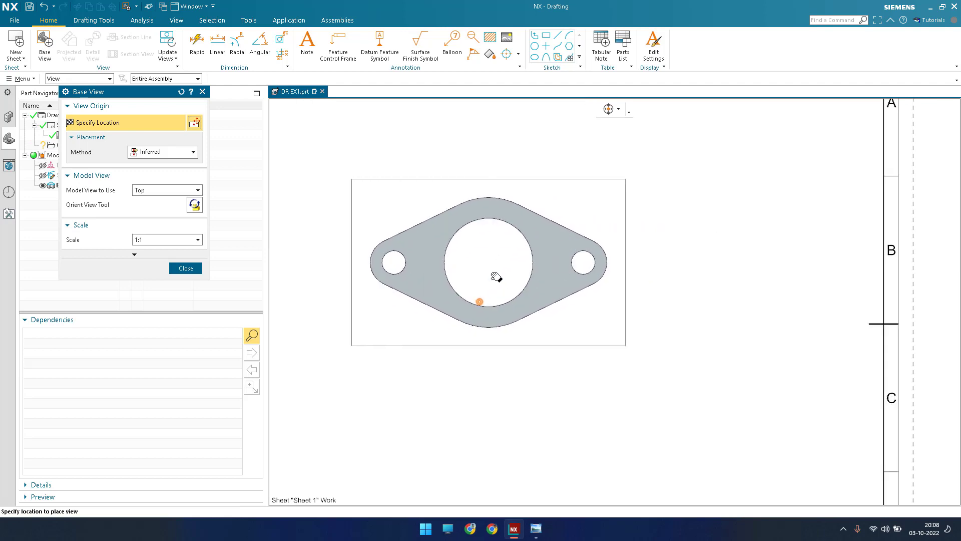
key("ctrl+f")
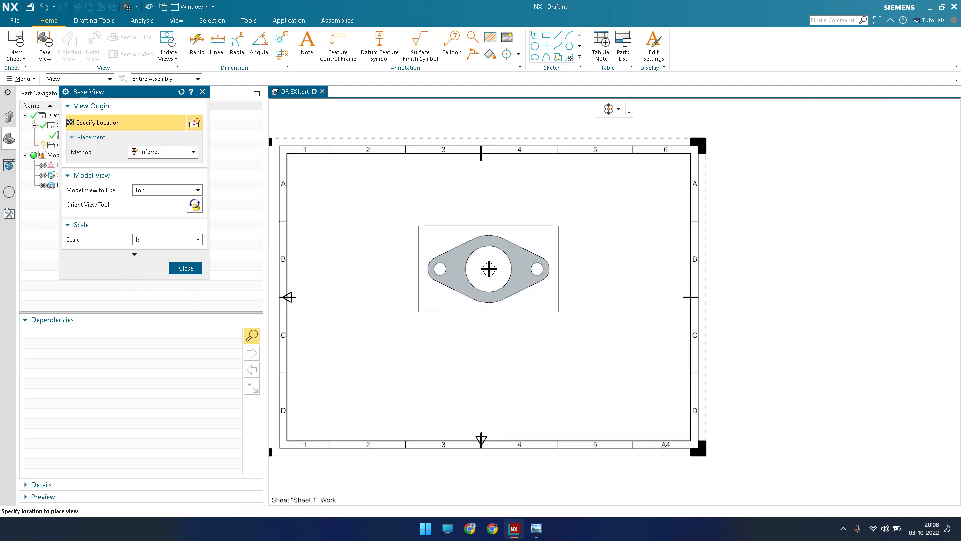
- Check the reference drawing in Photo Viewer and return to the drawing sheet
left_click(536, 529)
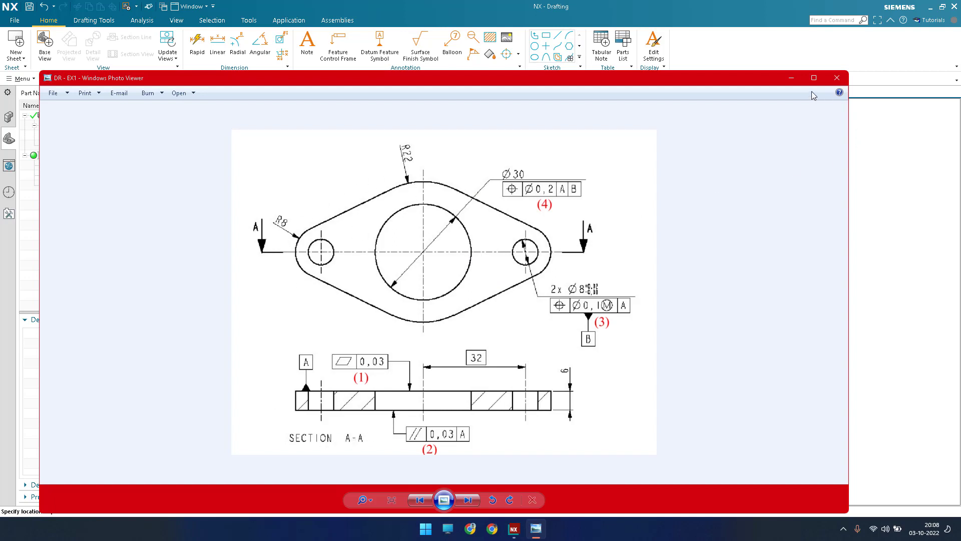
left_click(791, 78)
scroll(458, 242, "up", 5)
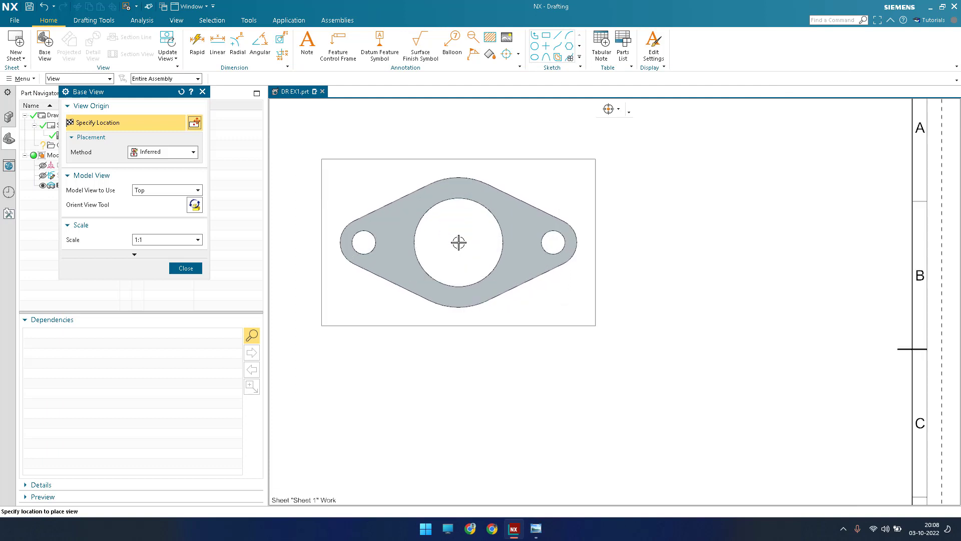
left_click(496, 320)
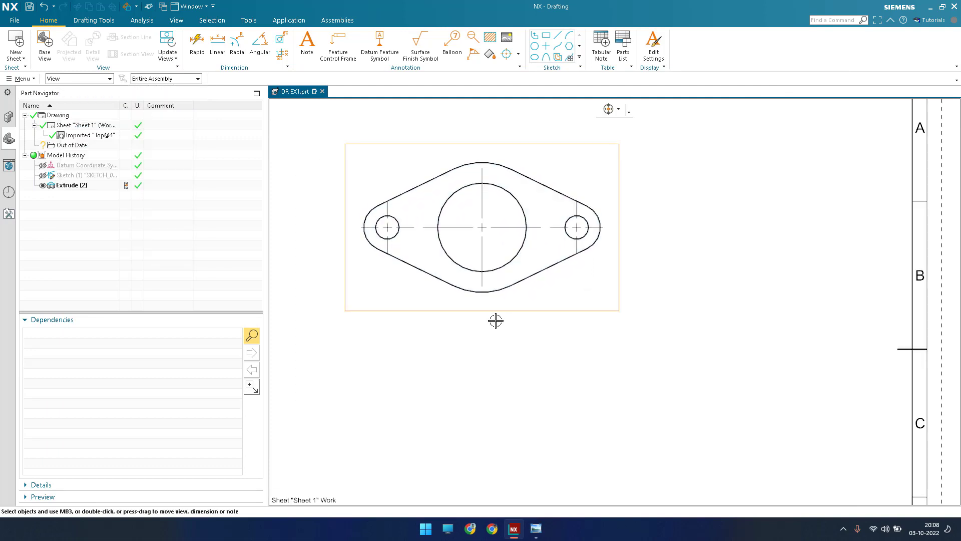
scroll(495, 320, "down", 1)
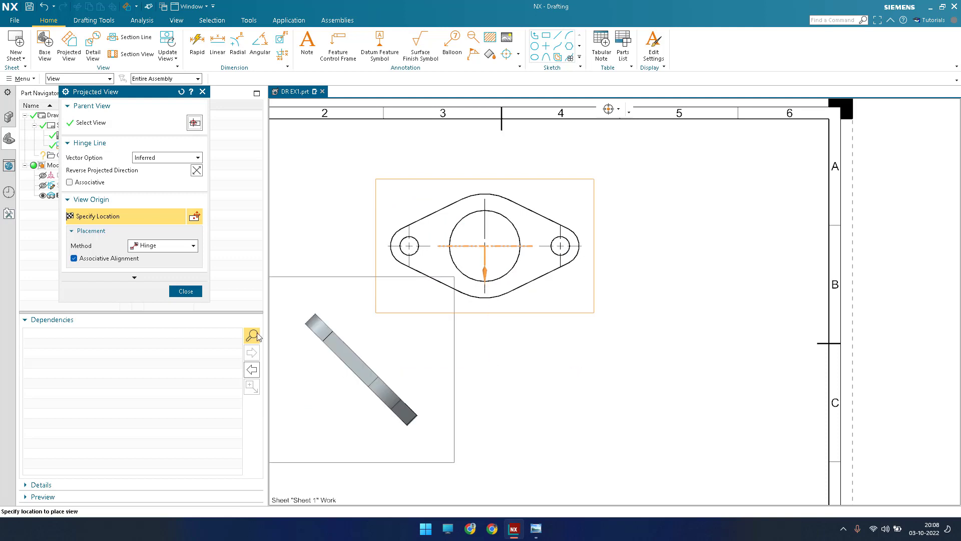
left_click(186, 291)
scroll(519, 342, "down", 3)
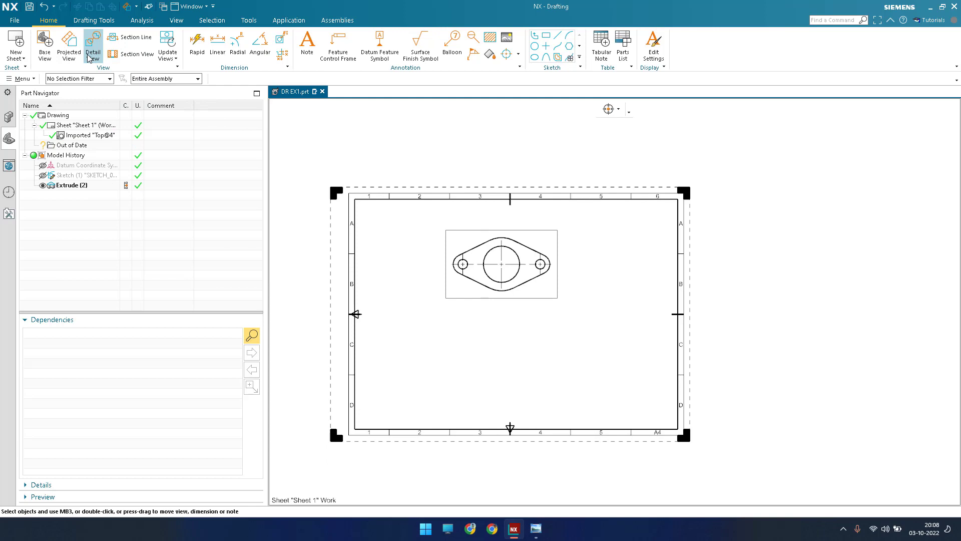
left_click(127, 40)
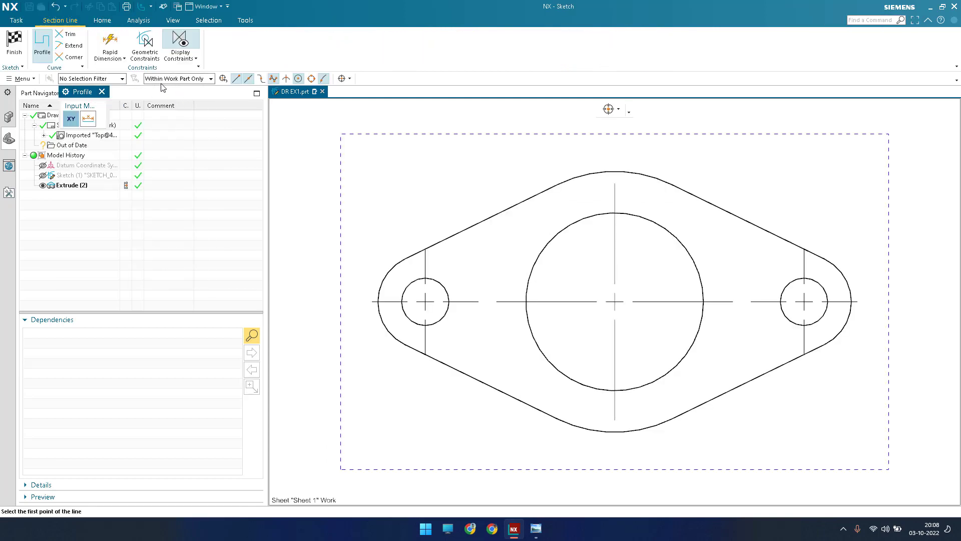
left_click(14, 46)
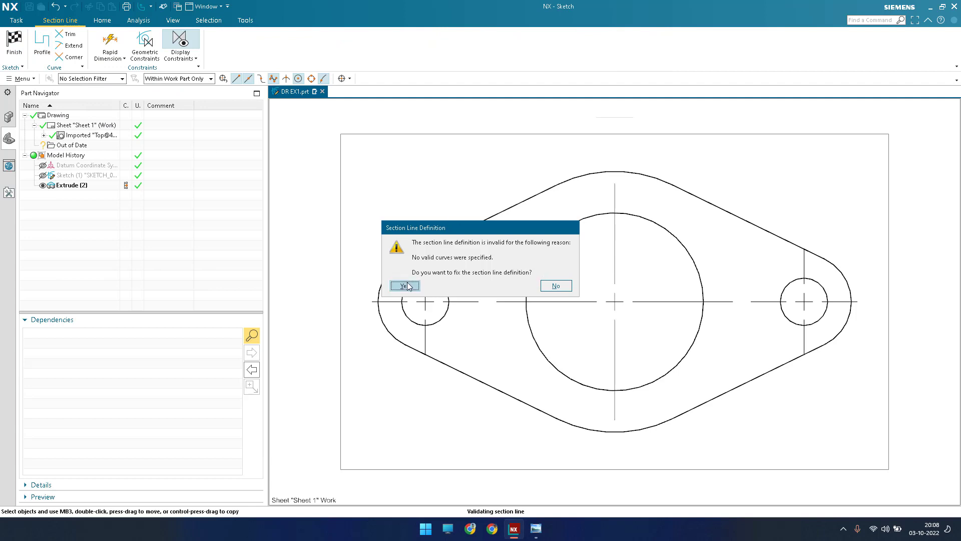
left_click(405, 285)
left_click(14, 45)
left_click(557, 287)
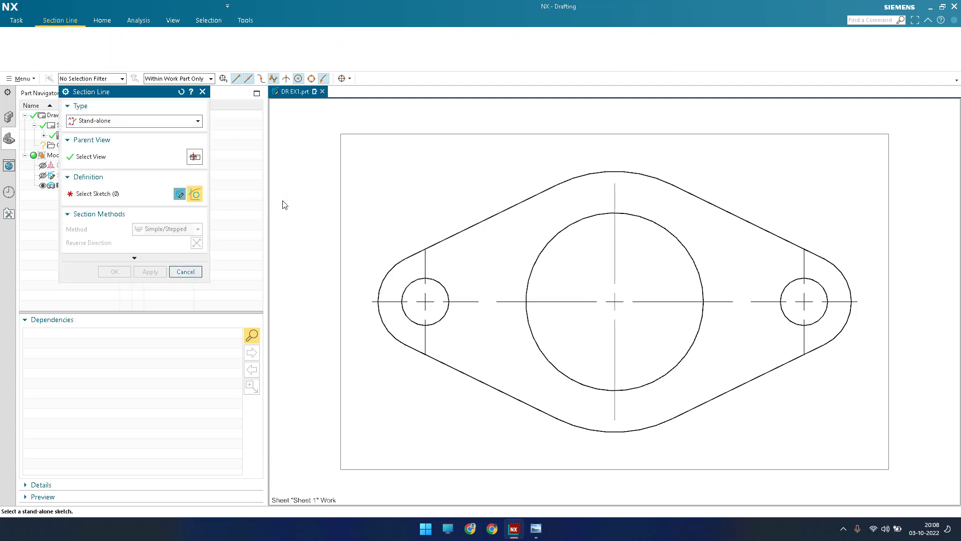
left_click(129, 53)
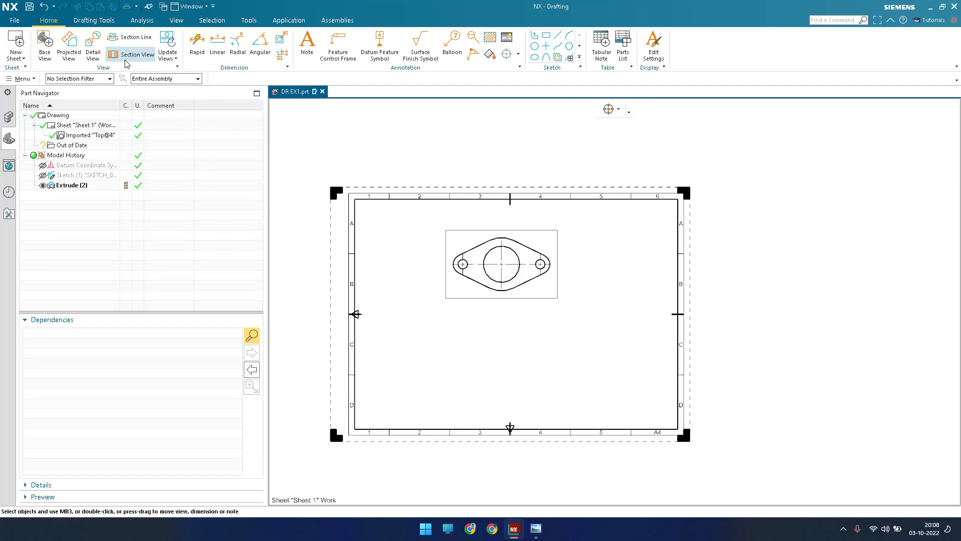
- Run the section A-A cut line through the flange's bore centre
scroll(466, 332, "up", 3)
scroll(475, 310, "down", 2)
scroll(503, 220, "up", 3)
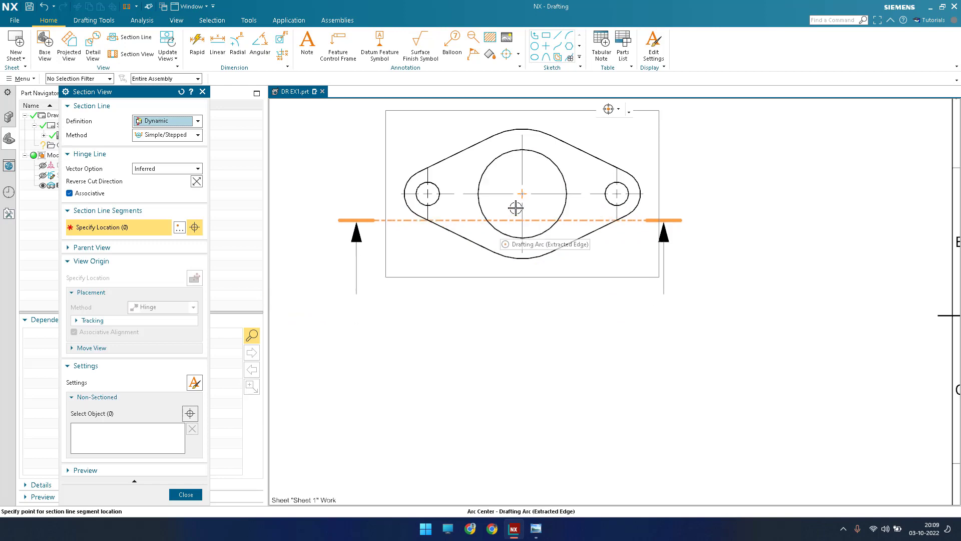
left_click(522, 193)
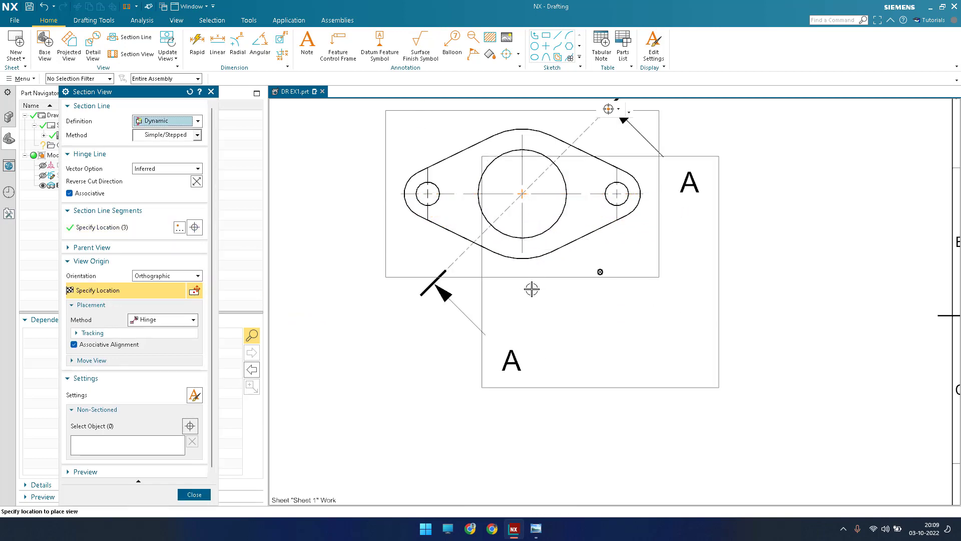
scroll(503, 356, "down", 1)
scroll(504, 358, "up", 1)
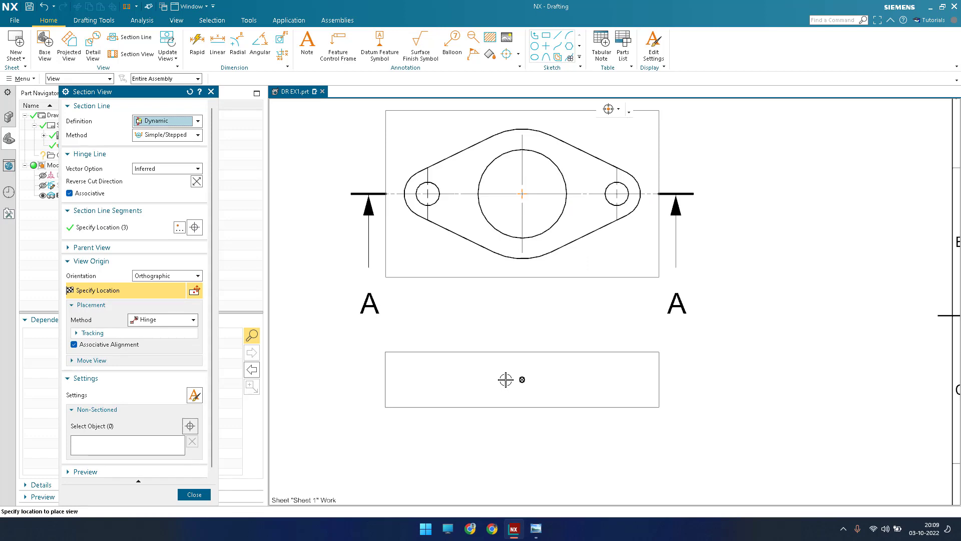
- Reverse the cut arrows to point downward and place section A-A below the Top view
left_click(535, 528)
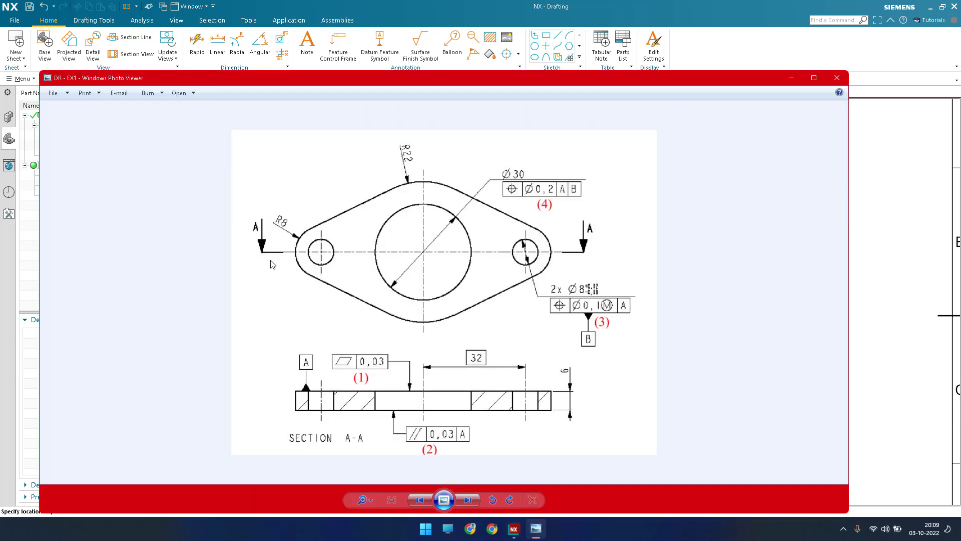
left_click(791, 79)
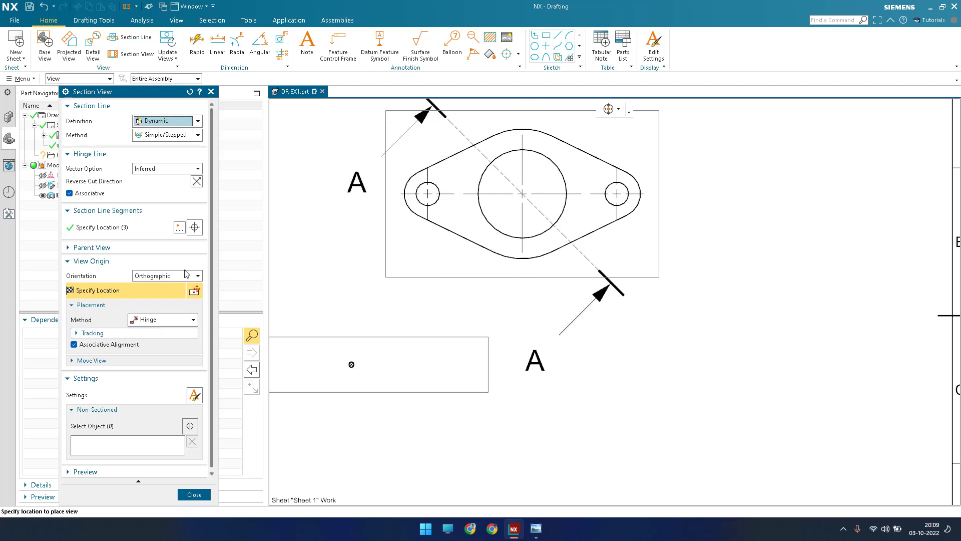
left_click(198, 183)
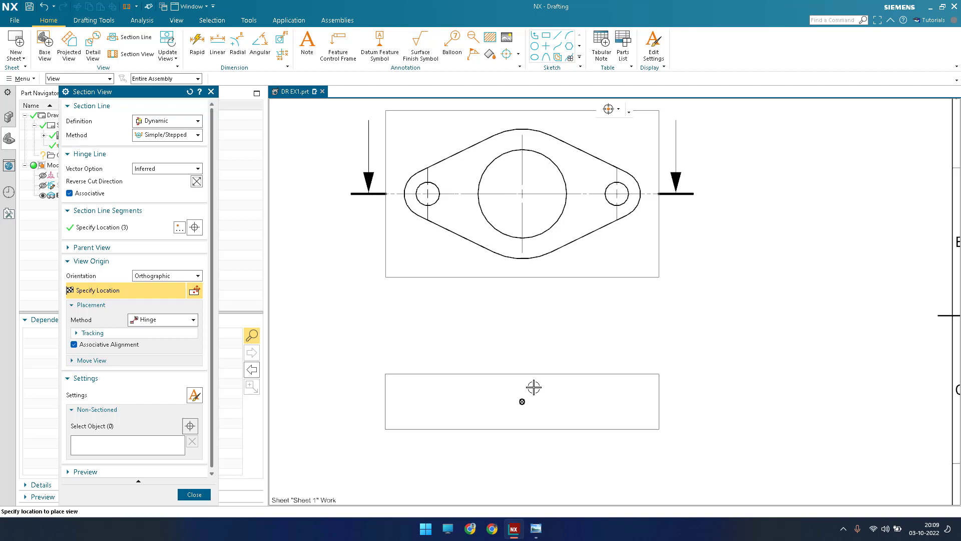
left_click(534, 384)
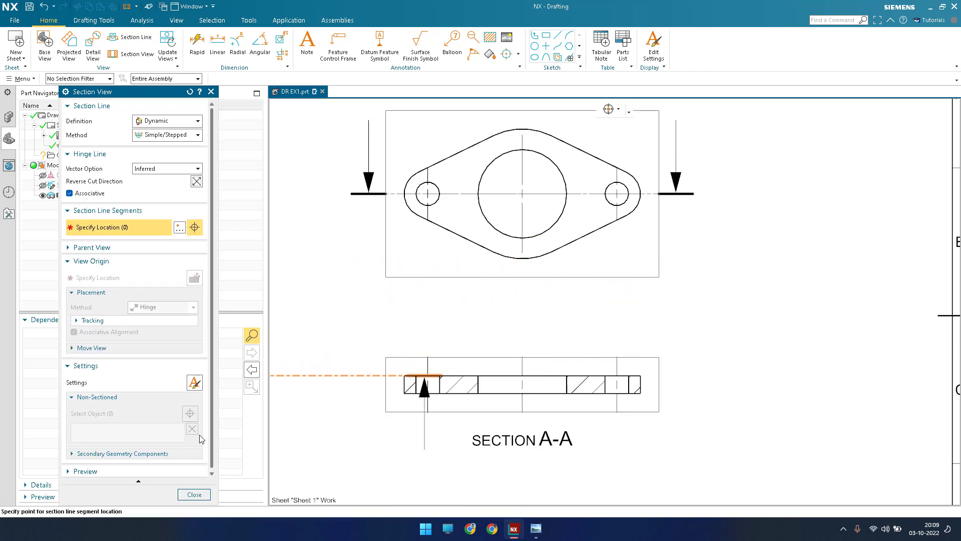
left_click(195, 494)
scroll(422, 317, "down", 5)
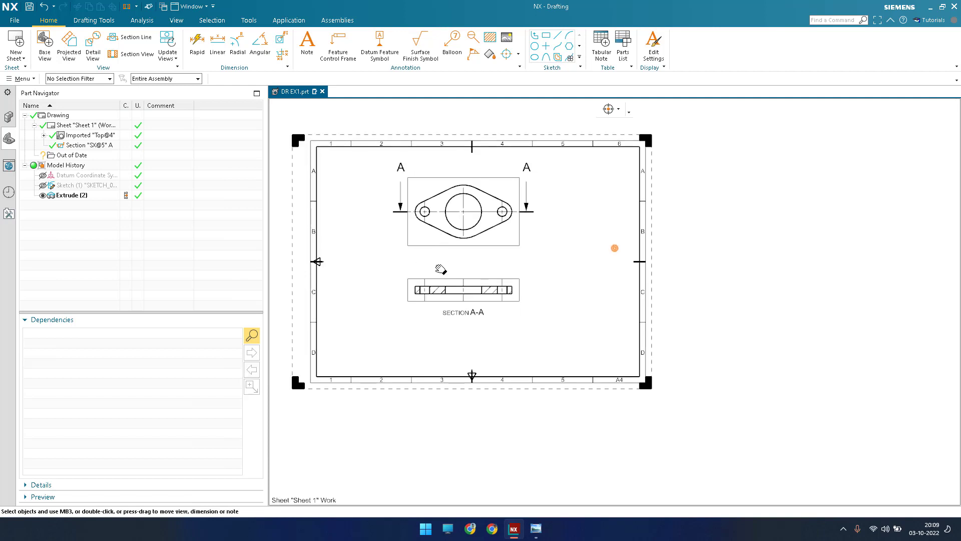
- Edit the section line, shifting its left end slightly left and right end further right
scroll(436, 260, "up", 3)
scroll(373, 254, "up", 3)
middle_click_drag(367, 223, 389, 344, "shift")
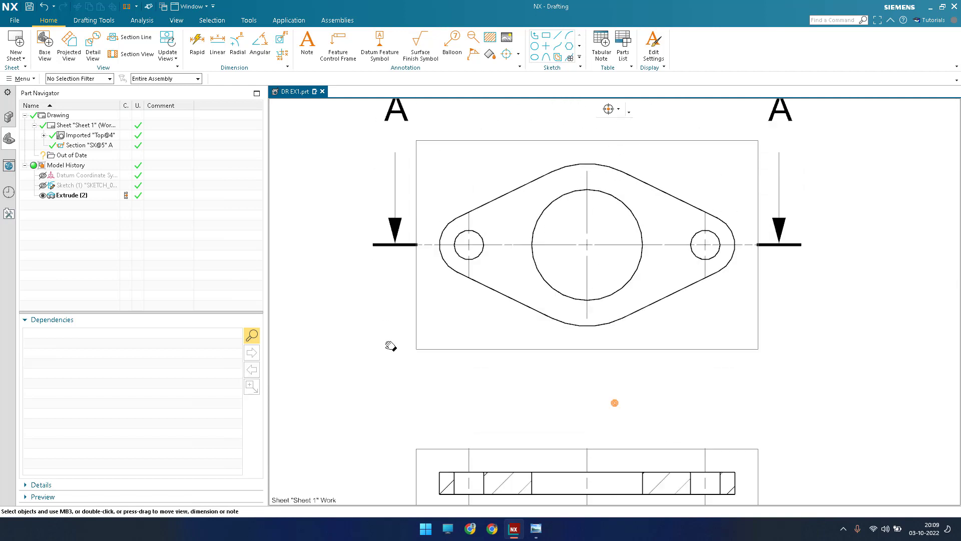
scroll(383, 338, "down", 2)
scroll(406, 320, "up", 1)
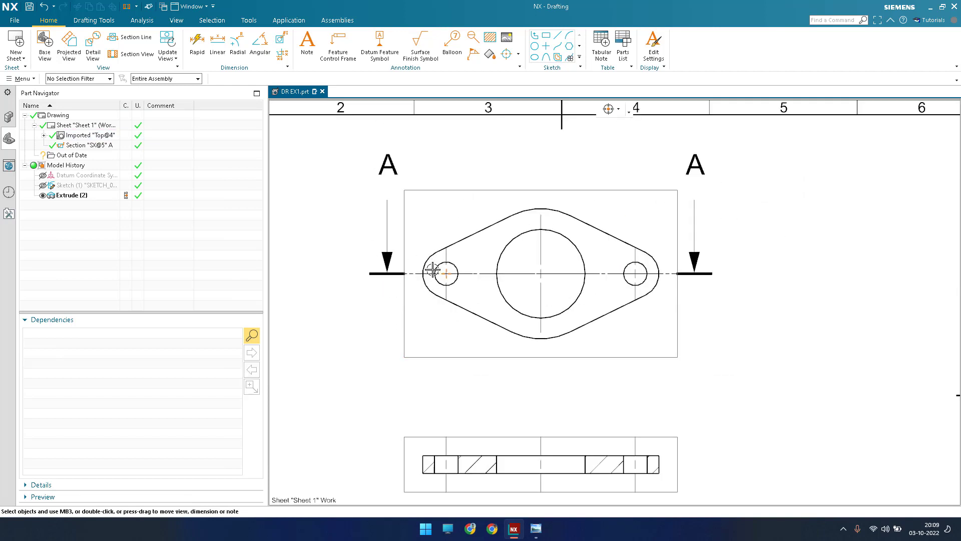
double_click(408, 274)
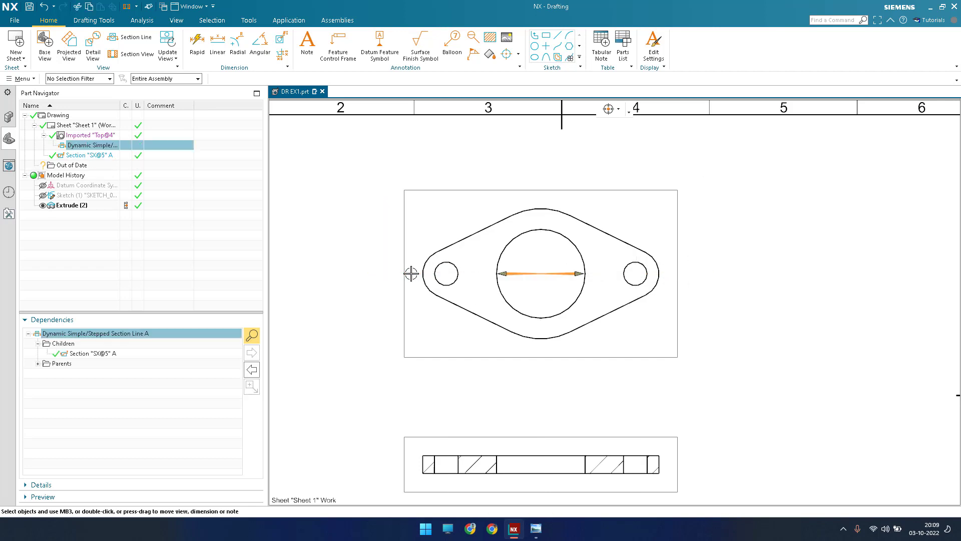
mouse_move(387, 236)
left_mouse_down()
mouse_move(339, 238)
mouse_move(375, 272)
mouse_move(382, 244)
left_mouse_up()
left_click_drag(695, 237, 707, 234)
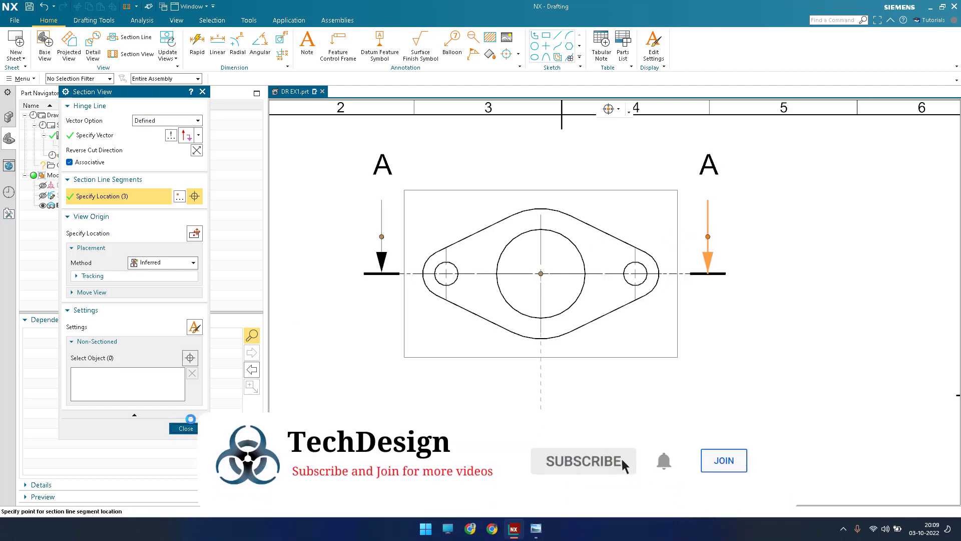
left_click(186, 428)
- Move the left A label beside its arrow and nudge the SECTION A-A caption down-left
scroll(317, 234, "up", 2)
left_click_drag(432, 132, 397, 224)
scroll(395, 222, "down", 3)
scroll(686, 186, "up", 1)
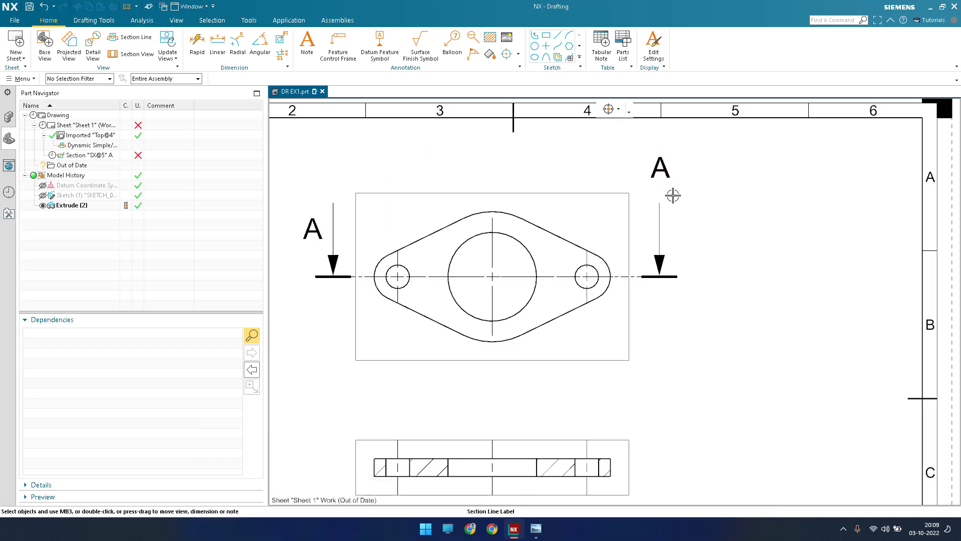
scroll(674, 231, "down", 3)
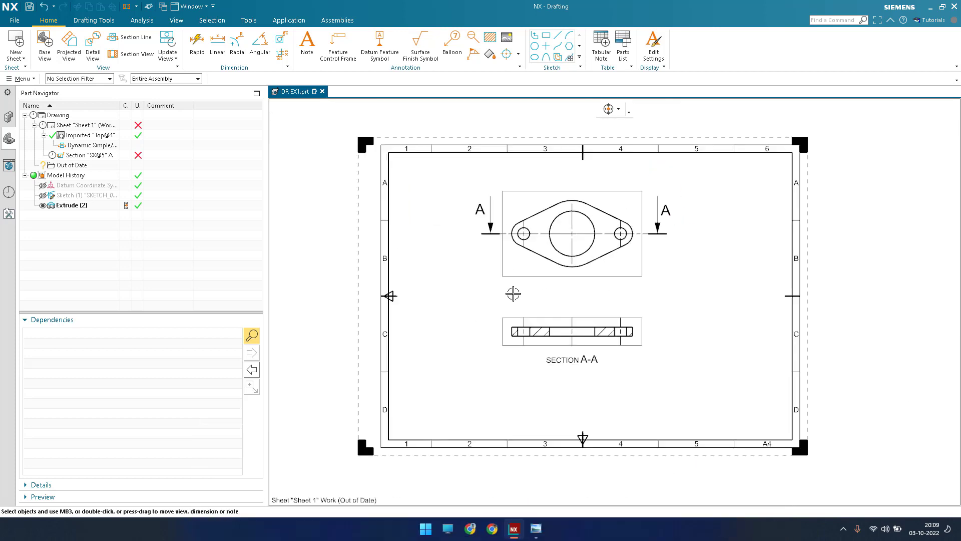
middle_click_drag(514, 290, 496, 269, "shift")
scroll(528, 335, "up", 2)
scroll(586, 321, "up", 1)
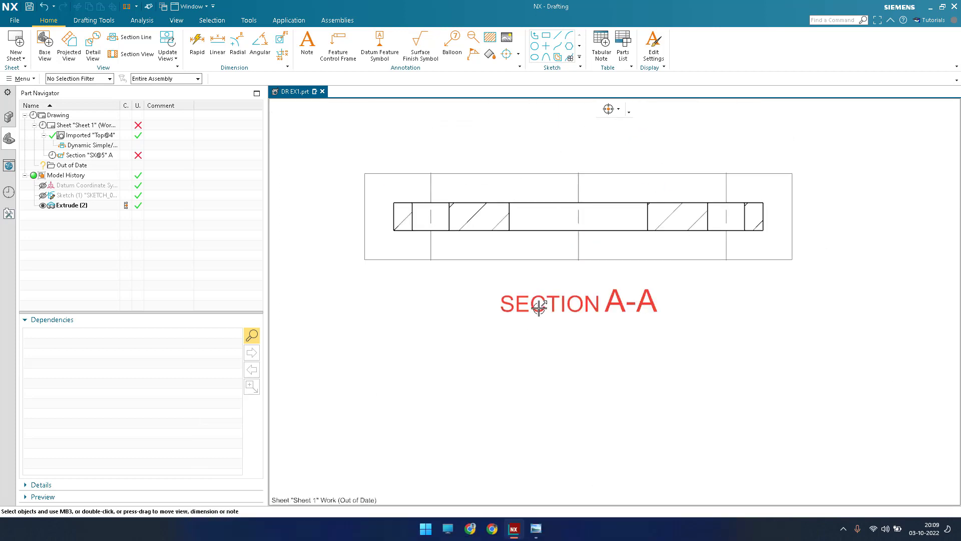
left_click_drag(591, 365, 577, 375)
scroll(540, 296, "down", 3)
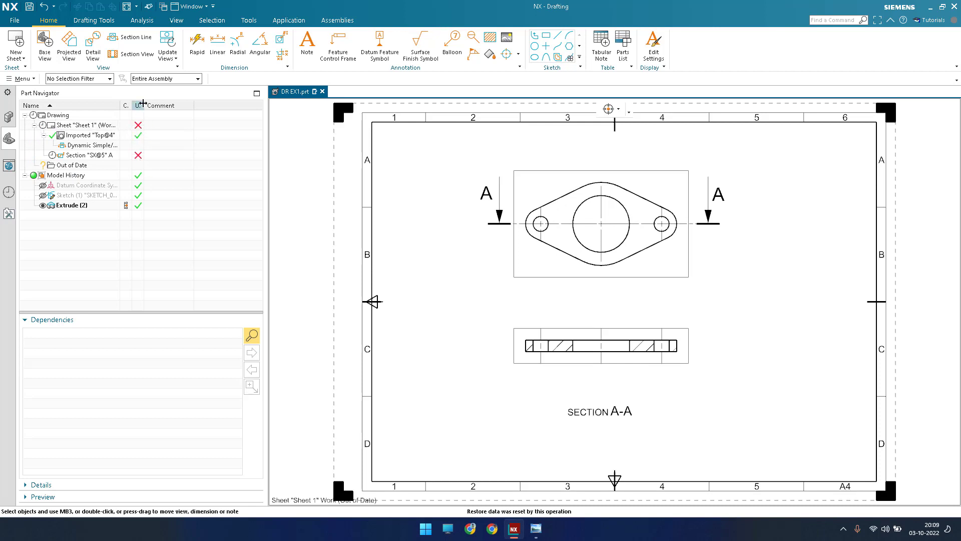
- Update the out-of-date Top and A-A views, then show drawing DR-EX1 in Photo Viewer
left_click_drag(144, 105, 173, 105)
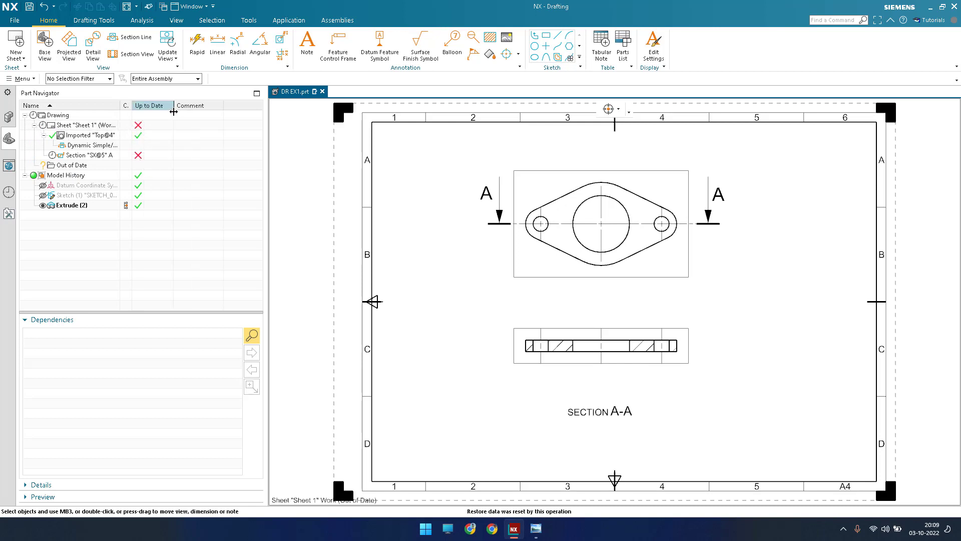
left_click(33, 116)
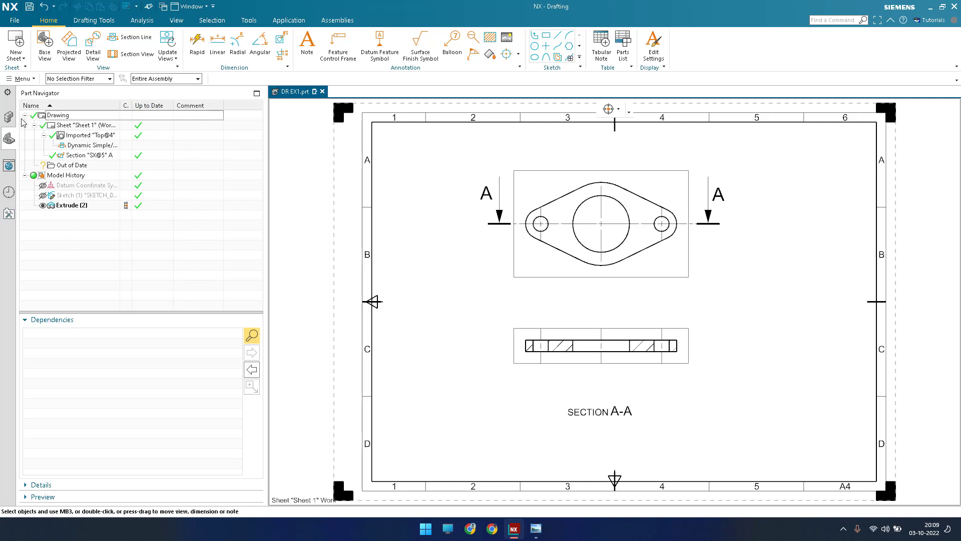
scroll(531, 326, "down", 2)
scroll(517, 318, "up", 3)
scroll(517, 317, "down", 2)
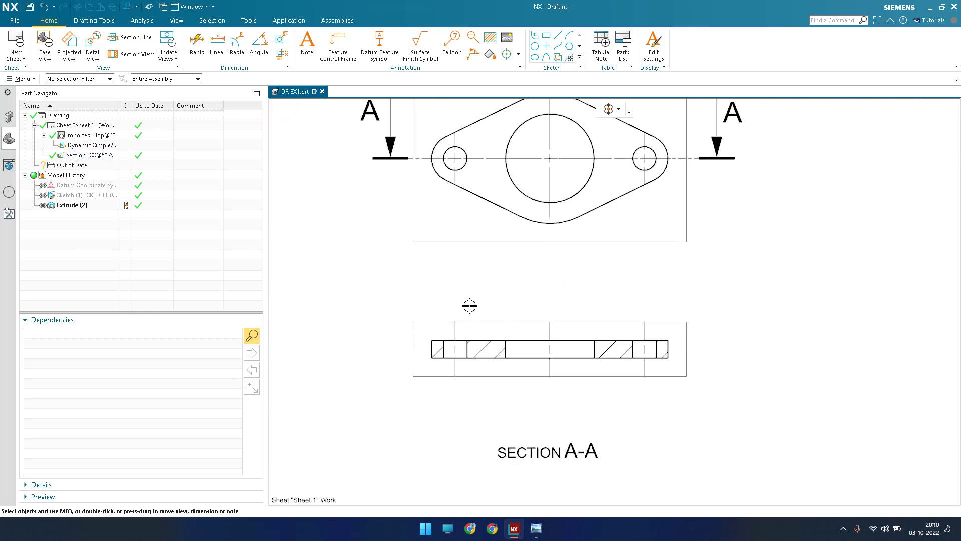
scroll(465, 285, "up", 3)
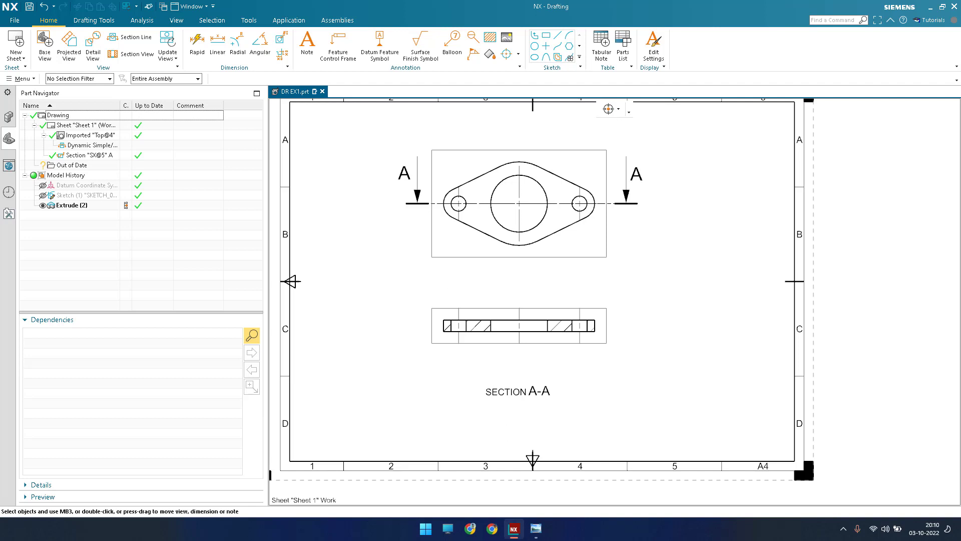
left_click(535, 528)
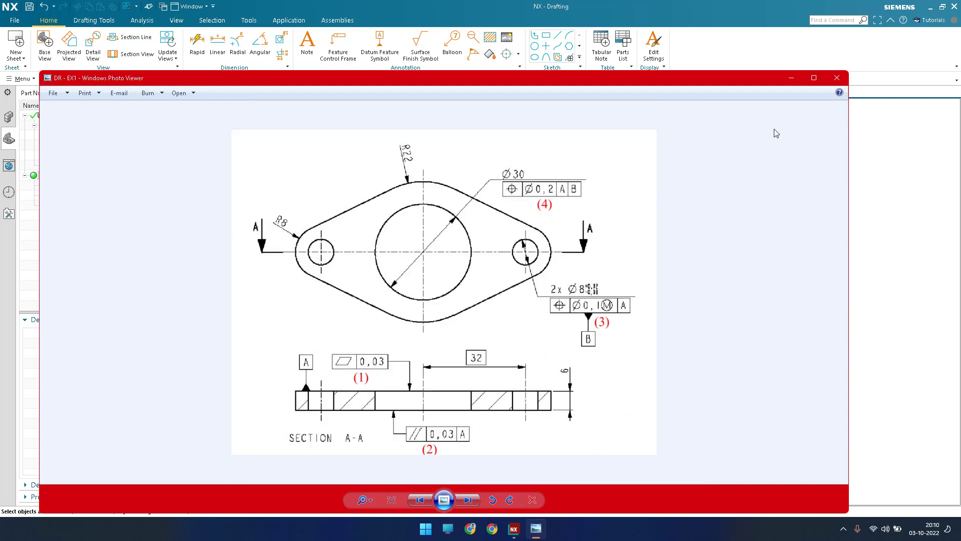
- Start a radius dimension on the left lobe's outer arc with Method set to Radial
left_click(792, 79)
scroll(442, 184, "up", 5)
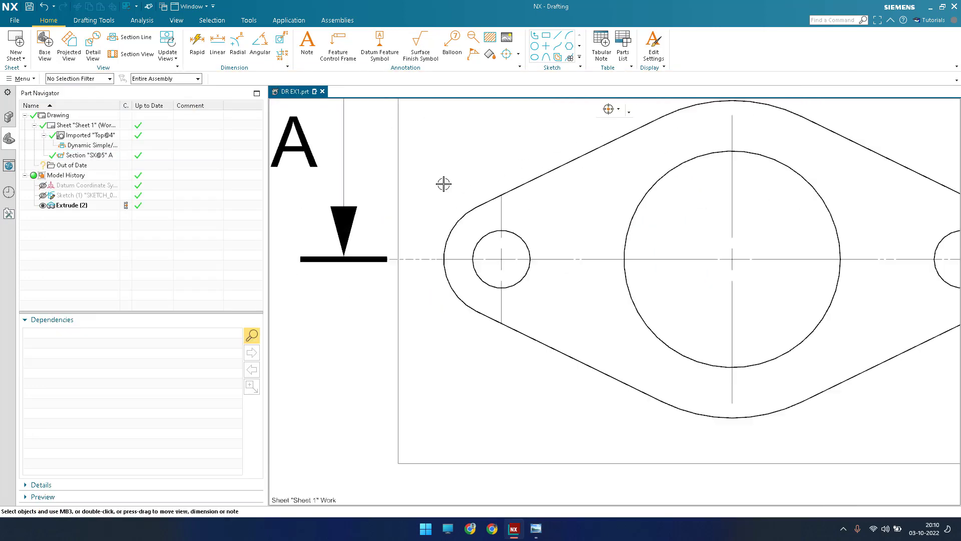
left_click(237, 45)
left_click(451, 221)
scroll(433, 172, "up", 3)
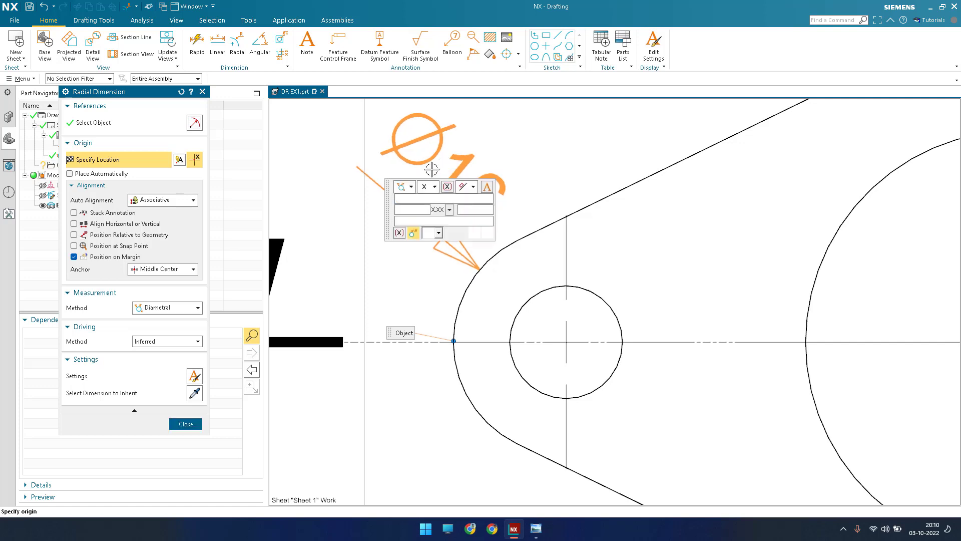
left_click(198, 308)
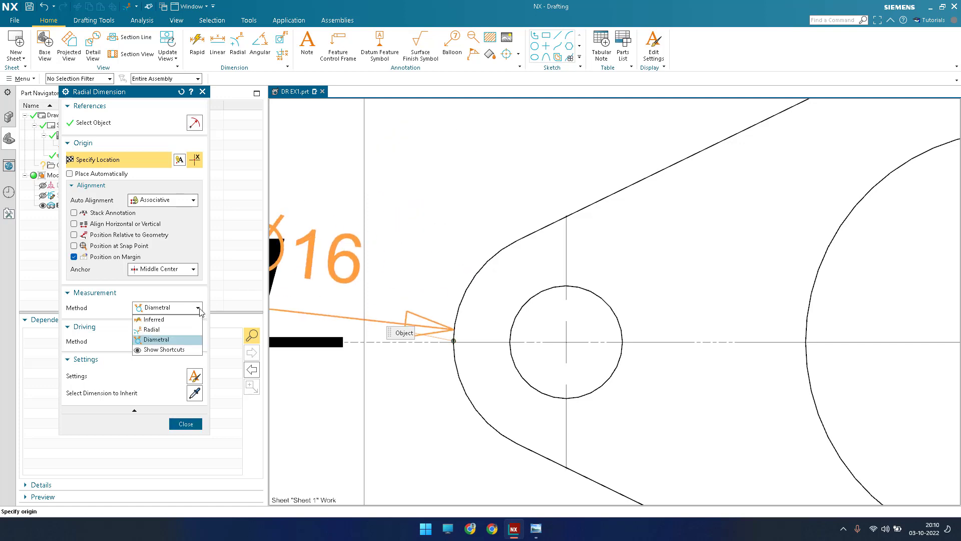
left_click(199, 309)
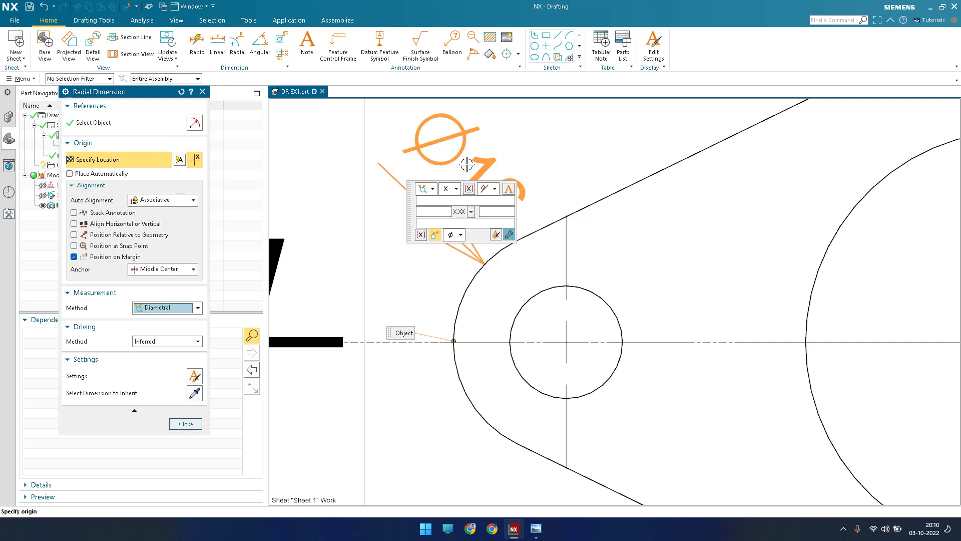
left_click(434, 188)
left_click(430, 214)
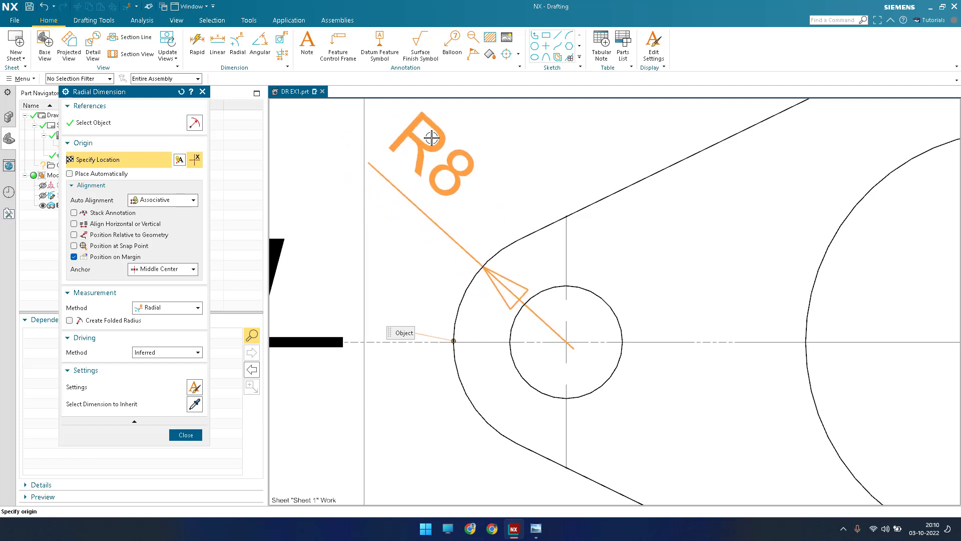
- Set the arrowhead orientation to Out and place R8 above the left lobe
mouse_move(437, 148)
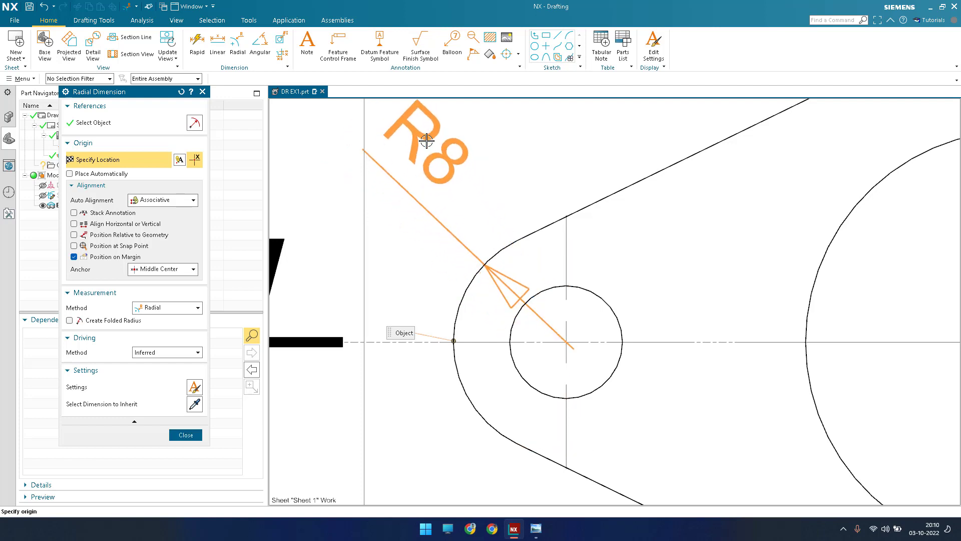
left_click(194, 387)
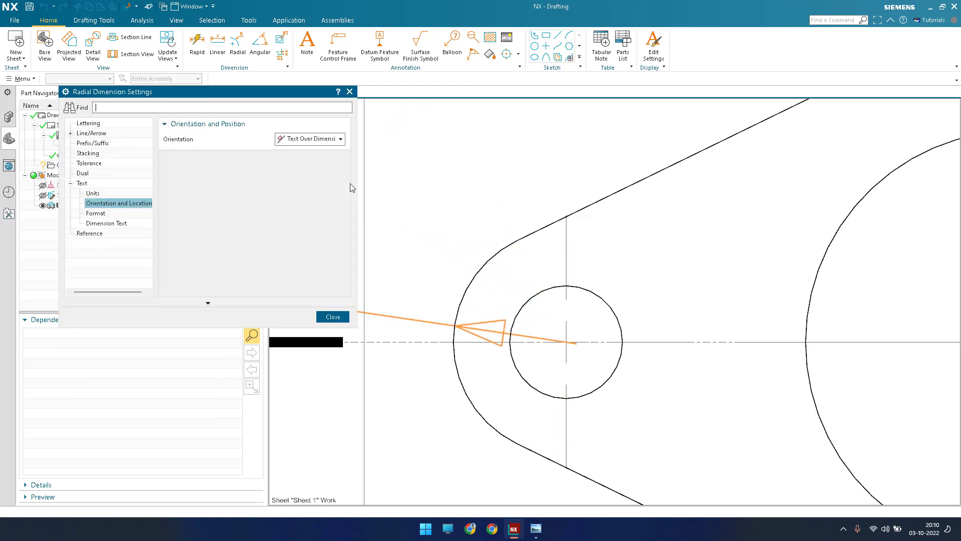
left_click(91, 133)
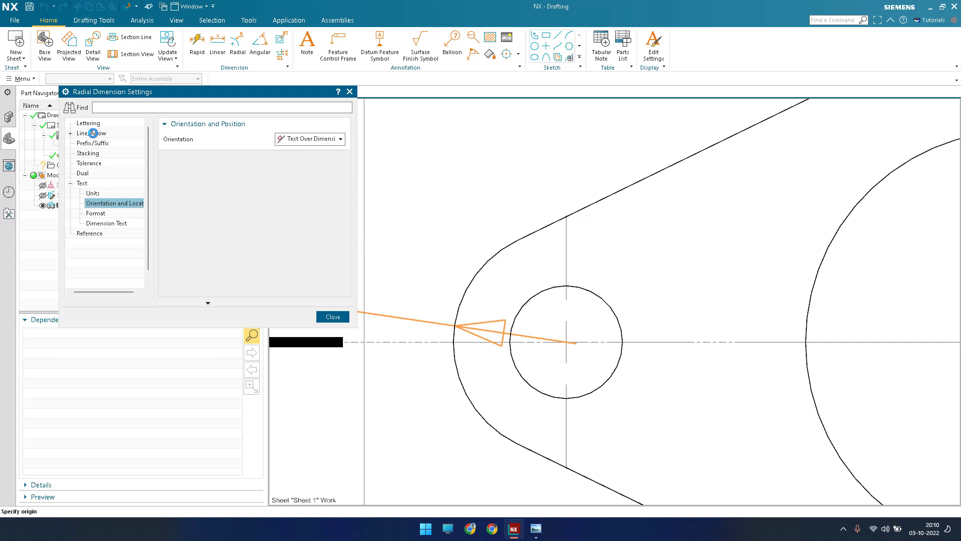
left_click(319, 239)
scroll(538, 195, "down", 2)
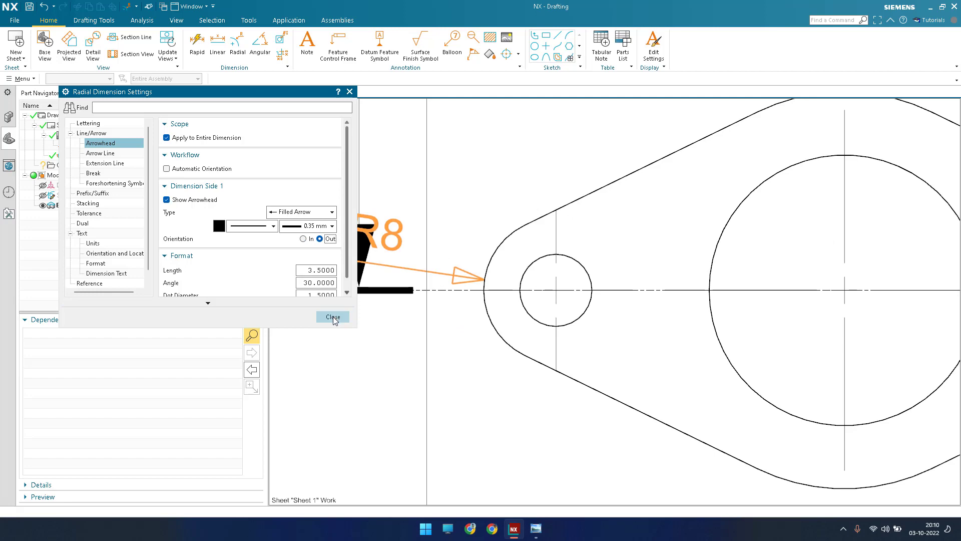
left_click(333, 317)
scroll(536, 300, "down", 2)
scroll(504, 300, "up", 4)
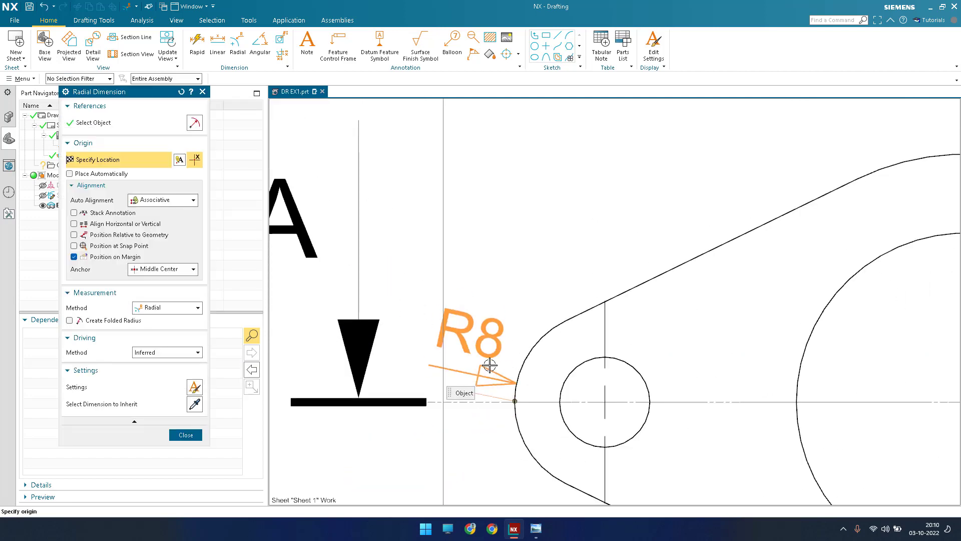
left_click(480, 222)
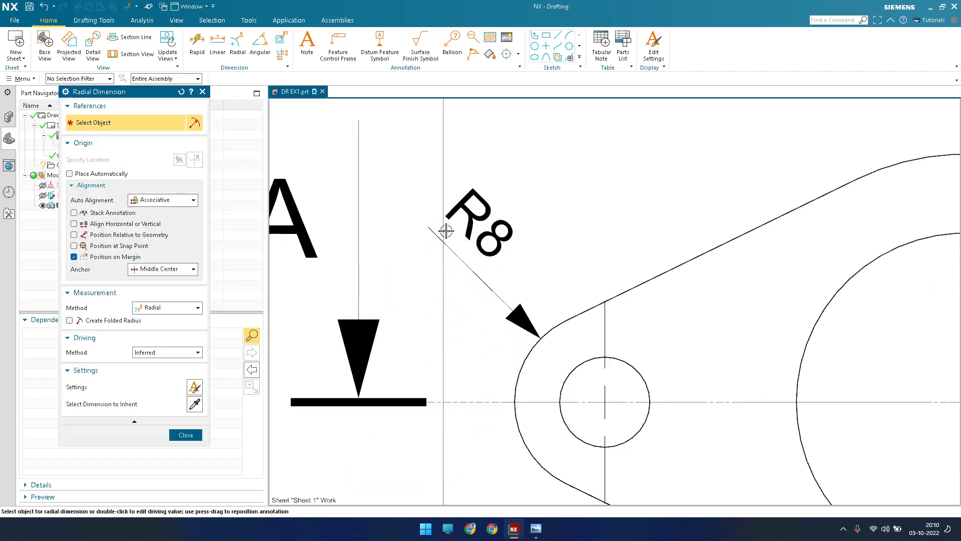
scroll(444, 224, "down", 4)
- Dimension the flange's large top outer arc as R22, checking it against the reference drawing
left_click(536, 529)
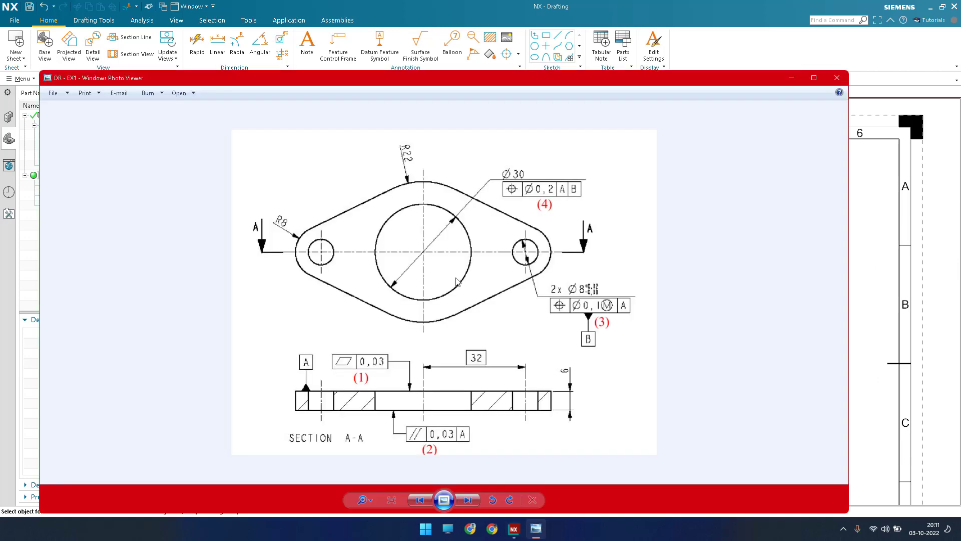
left_click(752, 56)
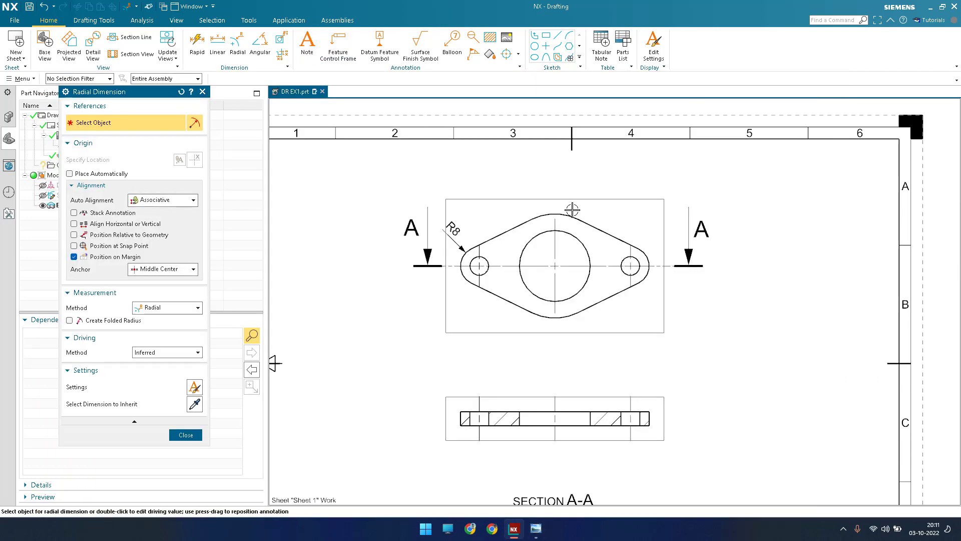
scroll(572, 209, "up", 5)
left_click(502, 226)
scroll(502, 226, "down", 2)
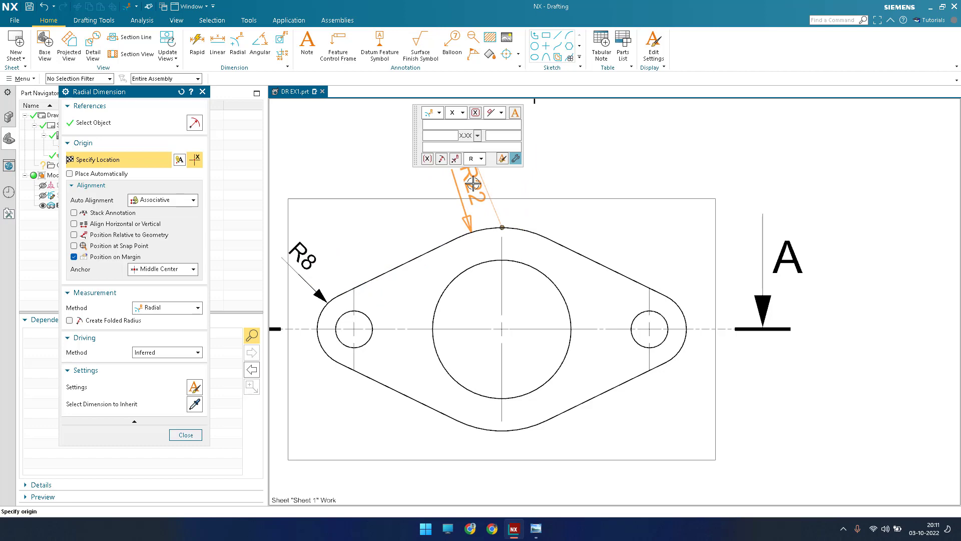
left_click(473, 184)
scroll(473, 185, "down", 3)
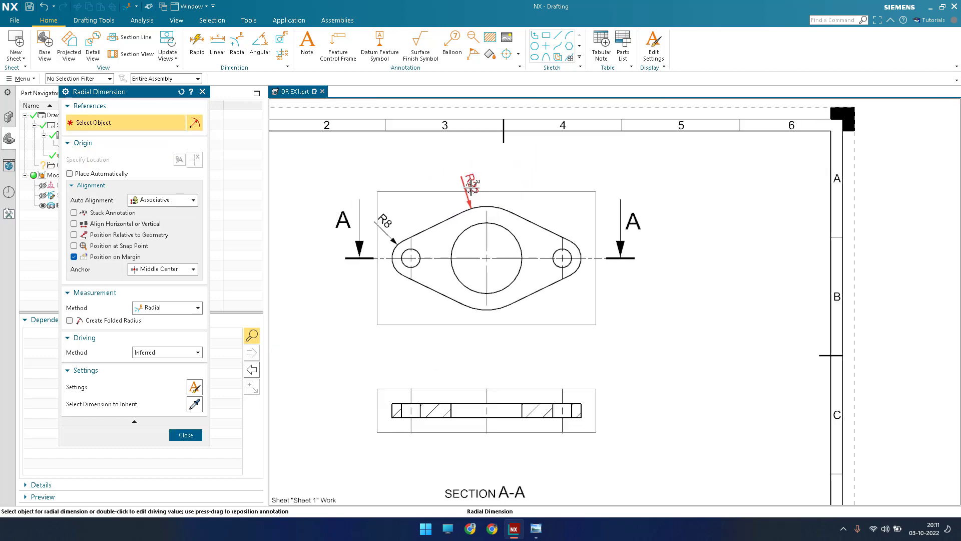
left_click(535, 528)
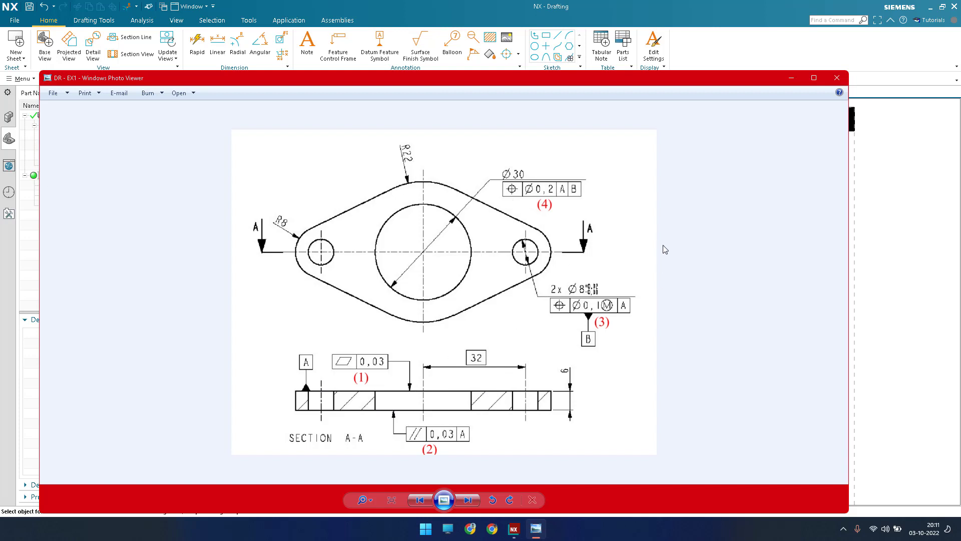
left_click(790, 79)
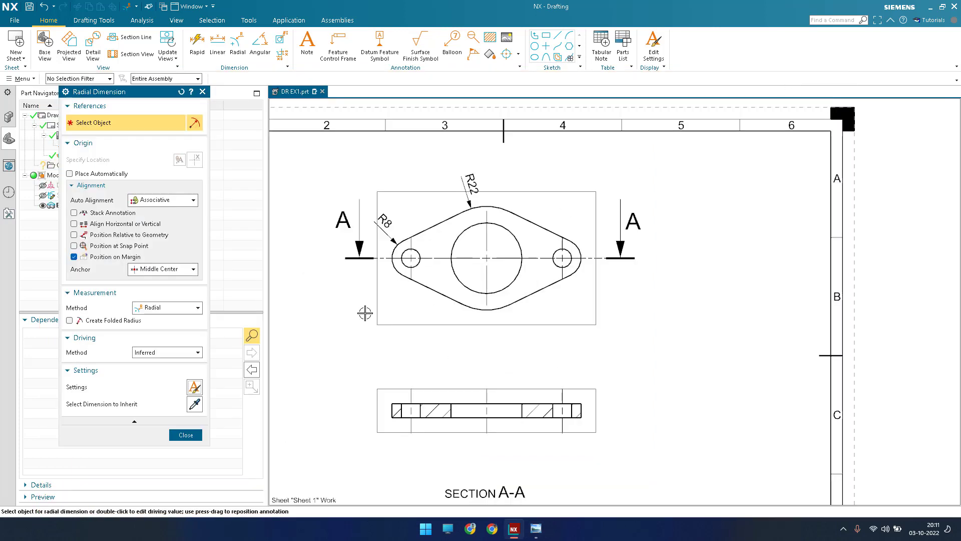
scroll(615, 294, "down", 3)
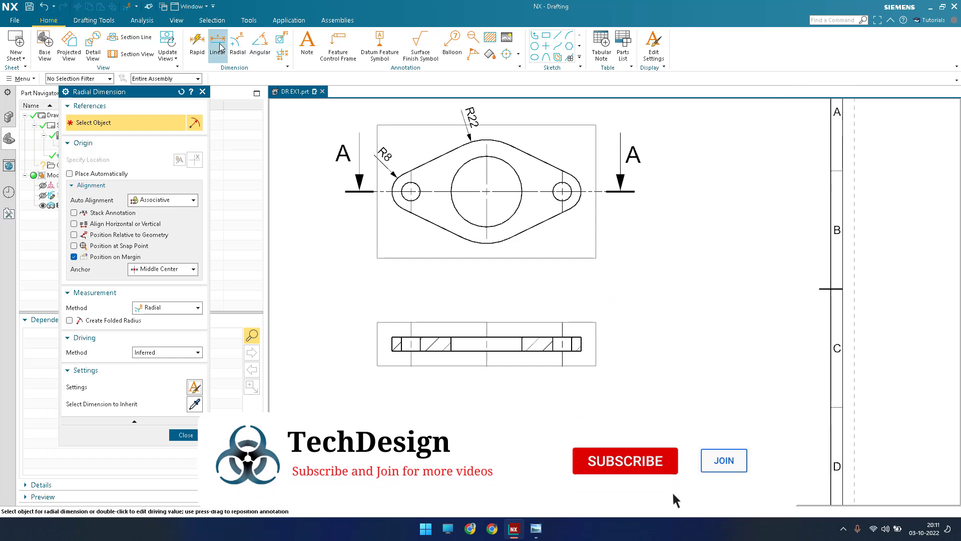
- Dimension section A-A's plate thickness as 6 between its top and bottom corners
key("Escape")
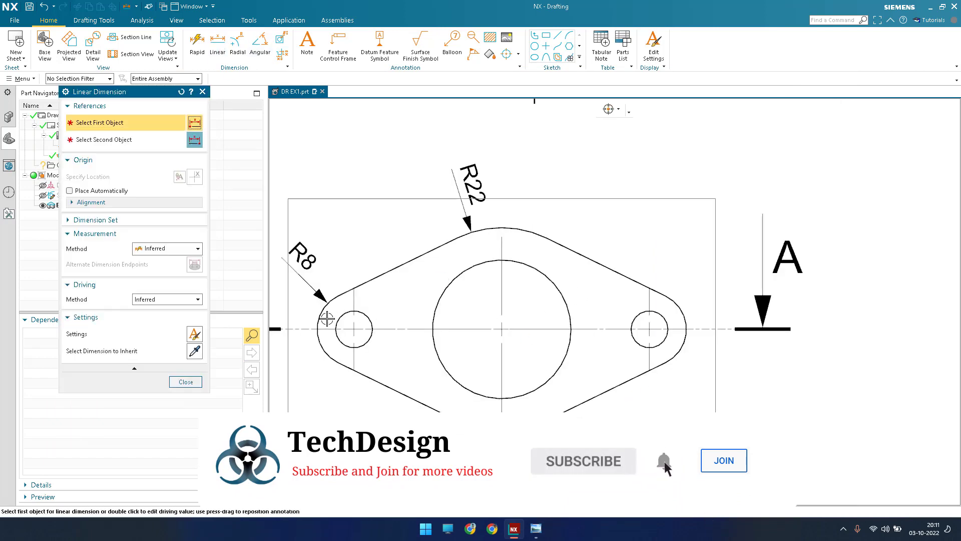
scroll(461, 260, "down", 5)
scroll(536, 390, "up", 5)
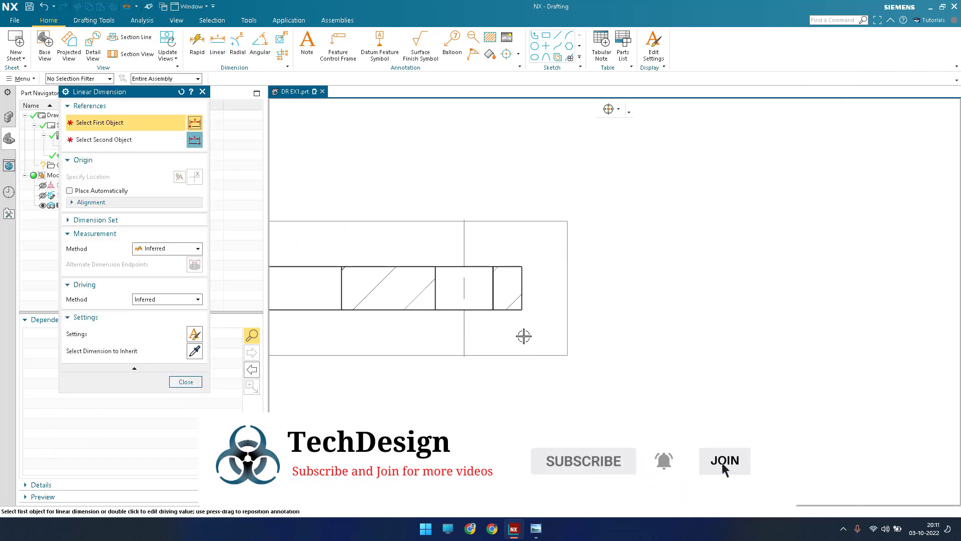
left_click(522, 310)
left_click(521, 267)
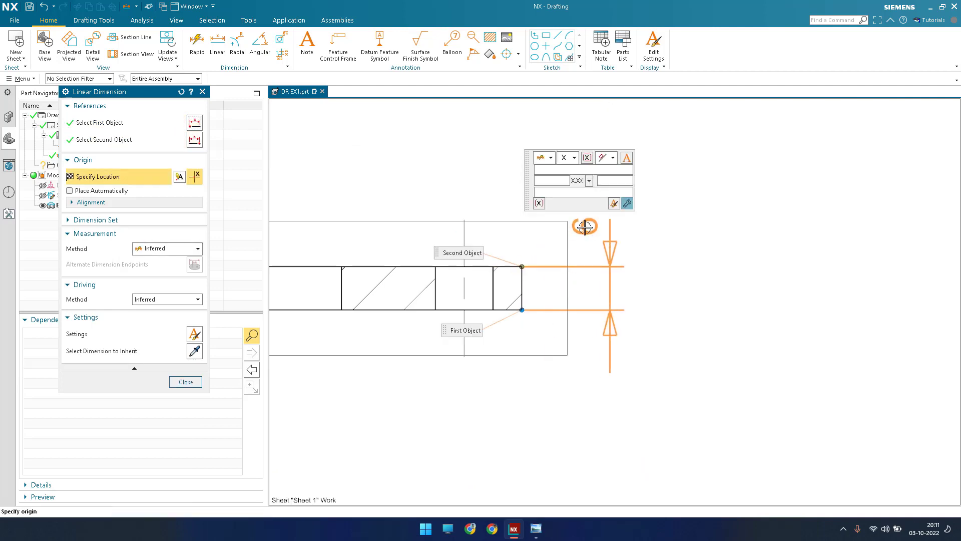
left_click(585, 227)
scroll(646, 353, "down", 4)
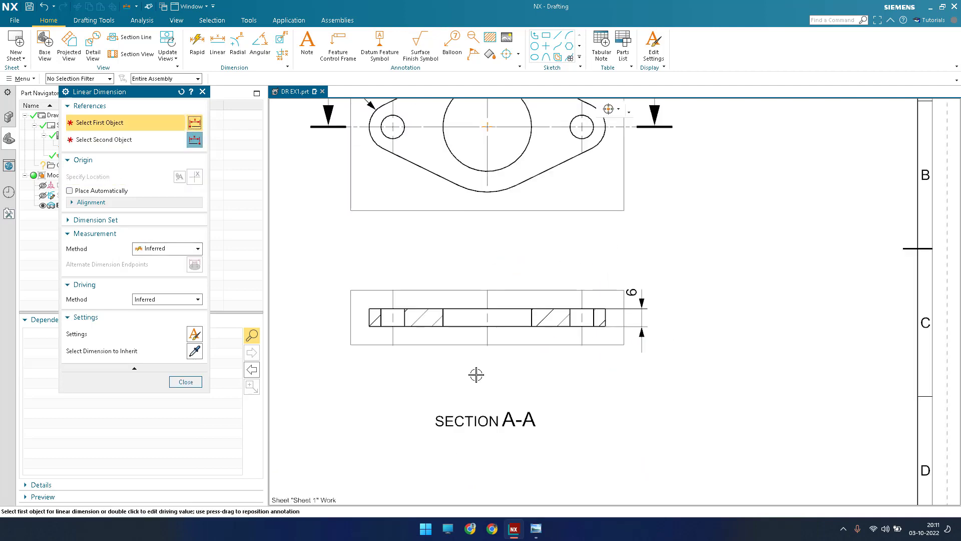
scroll(515, 369, "up", 1)
- Add the 32 dimension between the bore and hole centrelines above the section
left_click(481, 276)
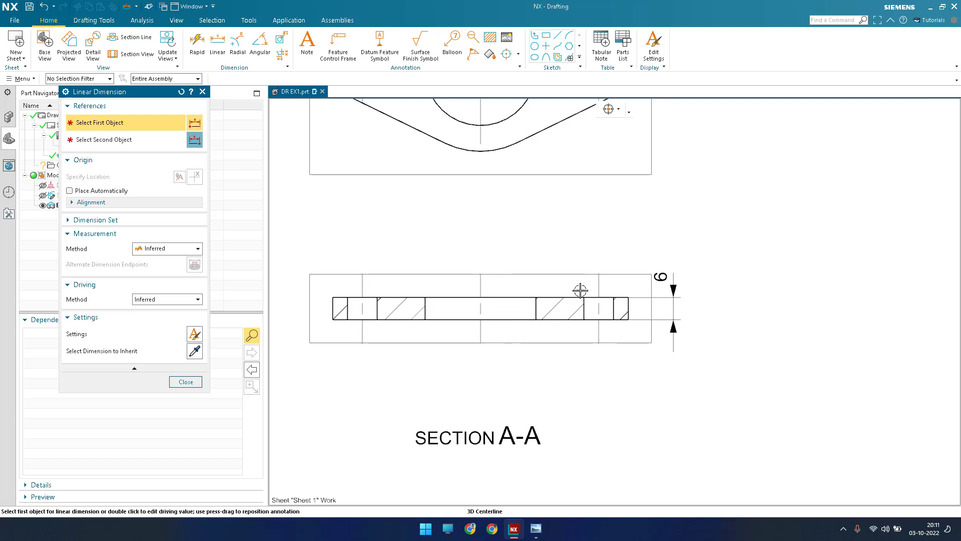
left_click(598, 279)
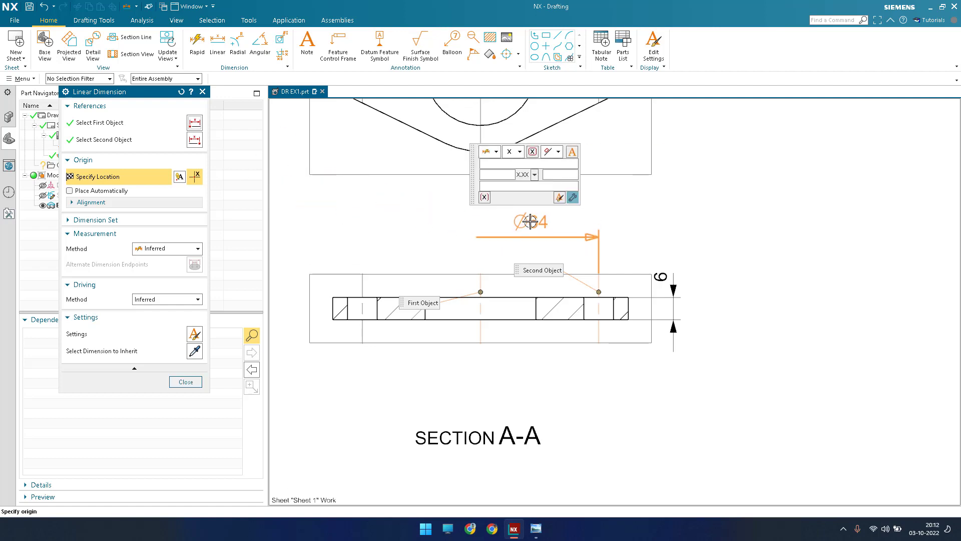
scroll(740, 332, "up", 2)
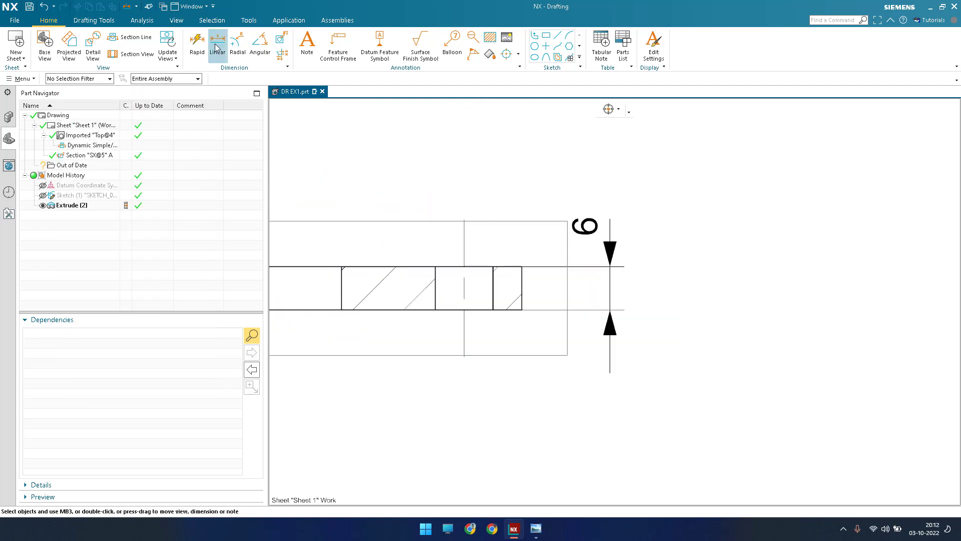
scroll(583, 240, "down", 2)
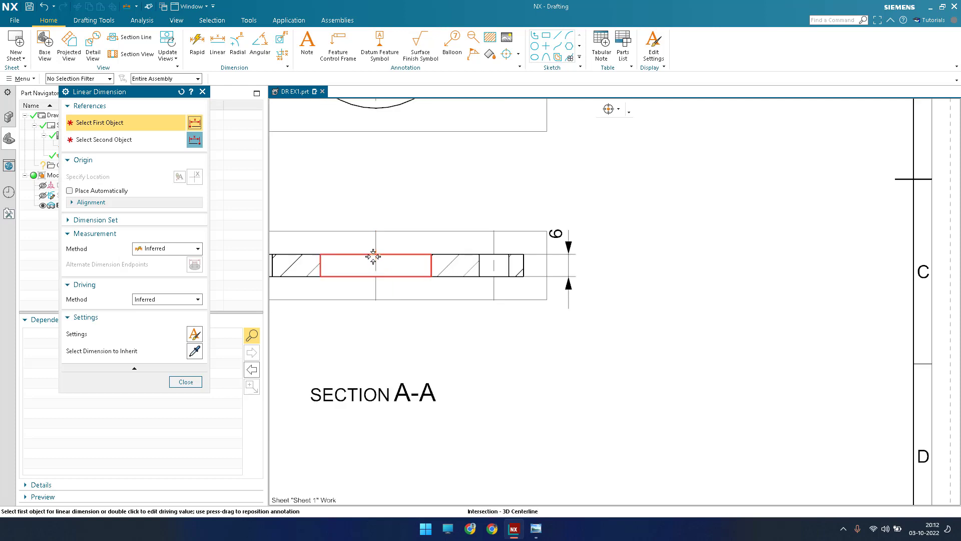
left_click(376, 255)
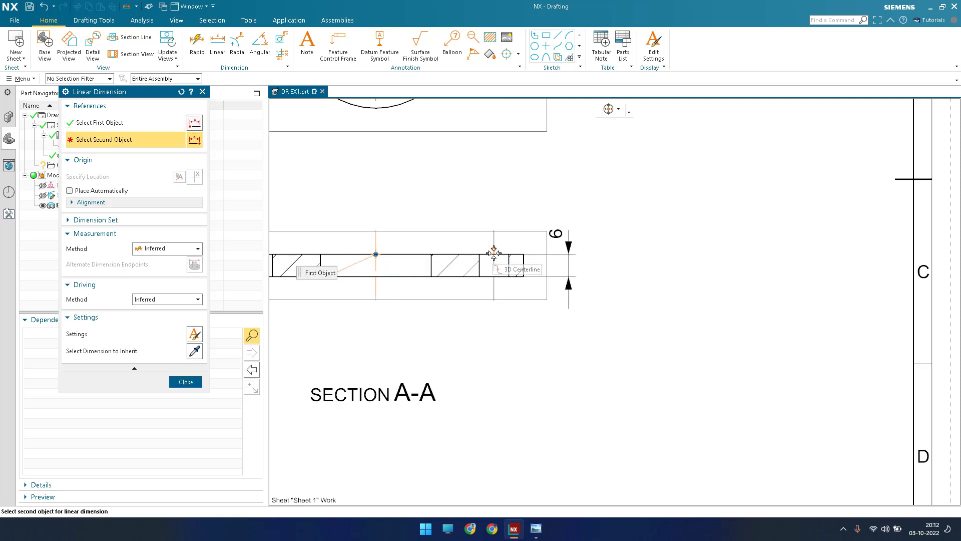
left_click(494, 255)
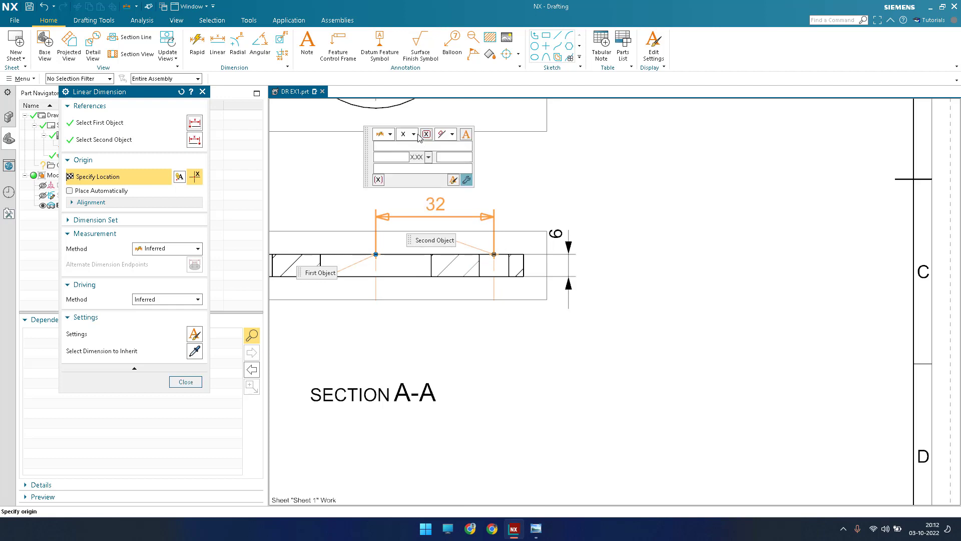
left_click(414, 135)
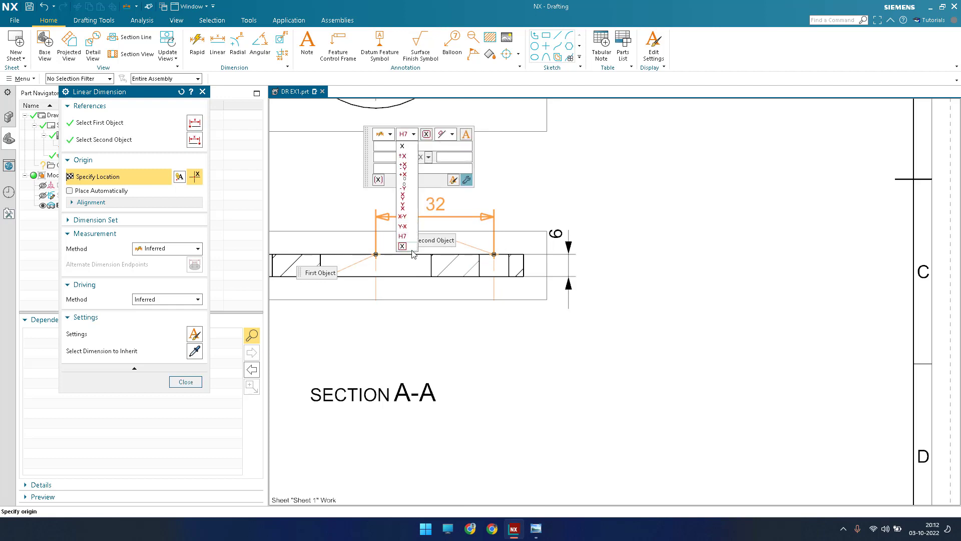
left_click(443, 200)
scroll(628, 204, "down", 3)
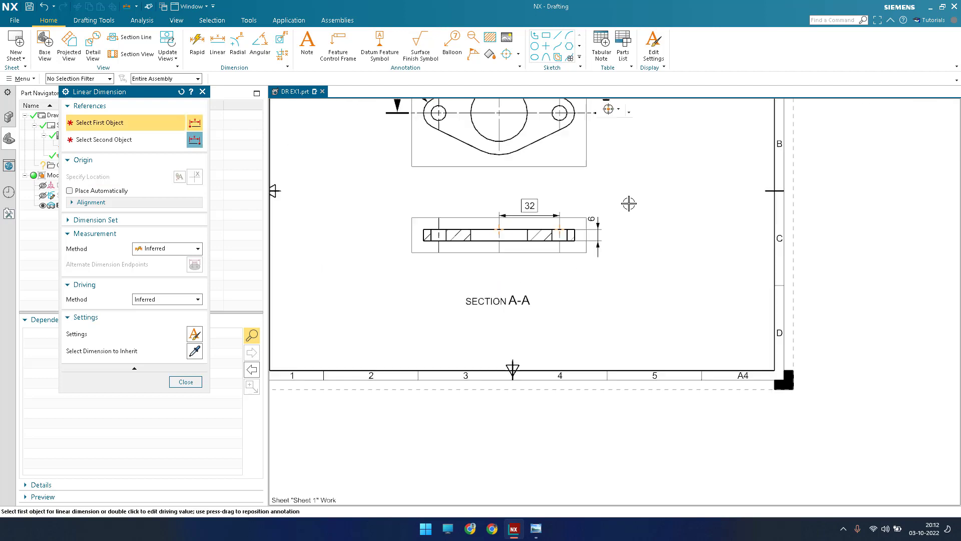
scroll(489, 215, "up", 1)
scroll(500, 260, "up", 1)
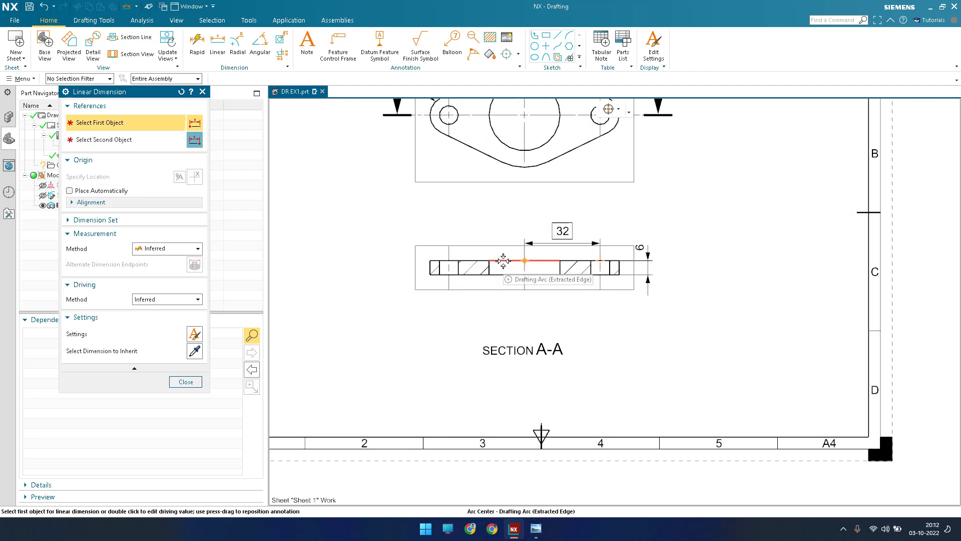
scroll(437, 243, "up", 4)
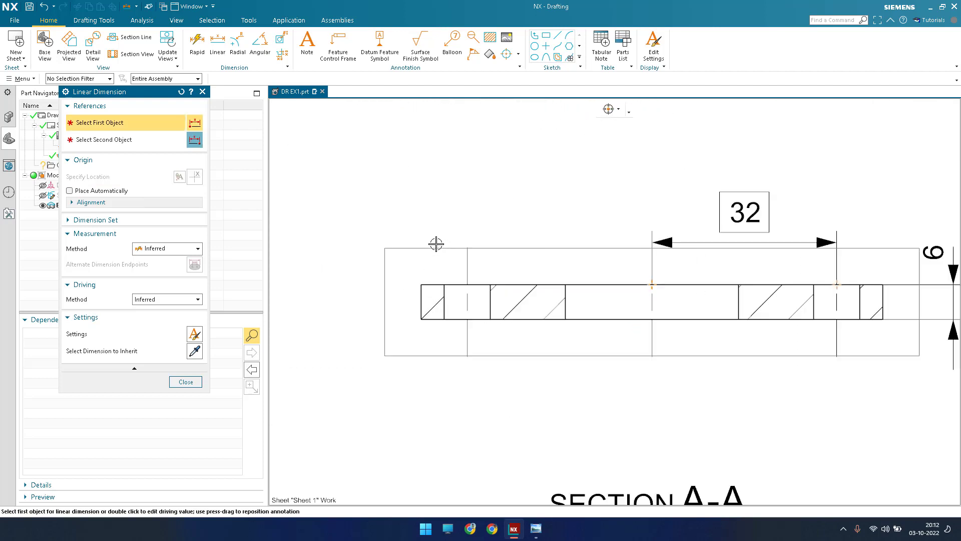
scroll(436, 243, "up", 1)
- Start a datum feature symbol with letter A
key("Escape")
scroll(280, 228, "down", 3)
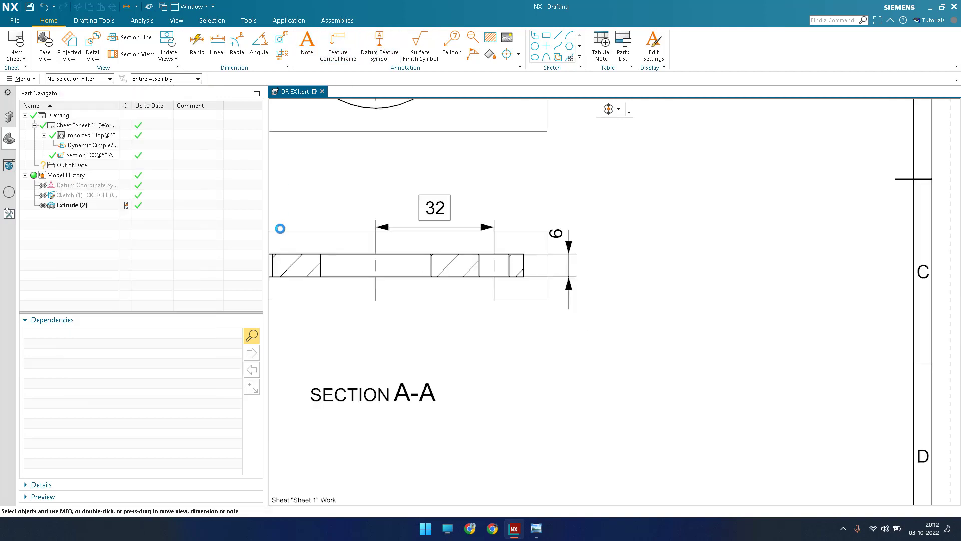
left_click(380, 45)
type("A")
scroll(547, 257, "down", 3)
scroll(331, 247, "up", 3)
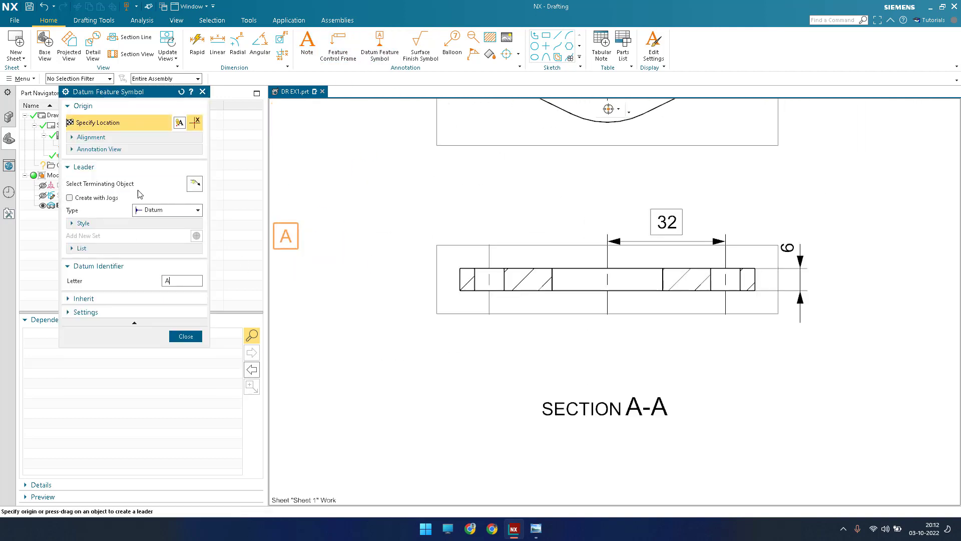
- Attach datum A to section A-A's left edge, then show drawing DR-EX1 in Photo Viewer
left_click(138, 190)
scroll(456, 250, "up", 3)
left_click(486, 286)
scroll(437, 252, "down", 3)
scroll(444, 249, "up", 3)
middle_click(448, 342)
scroll(522, 392, "down", 4)
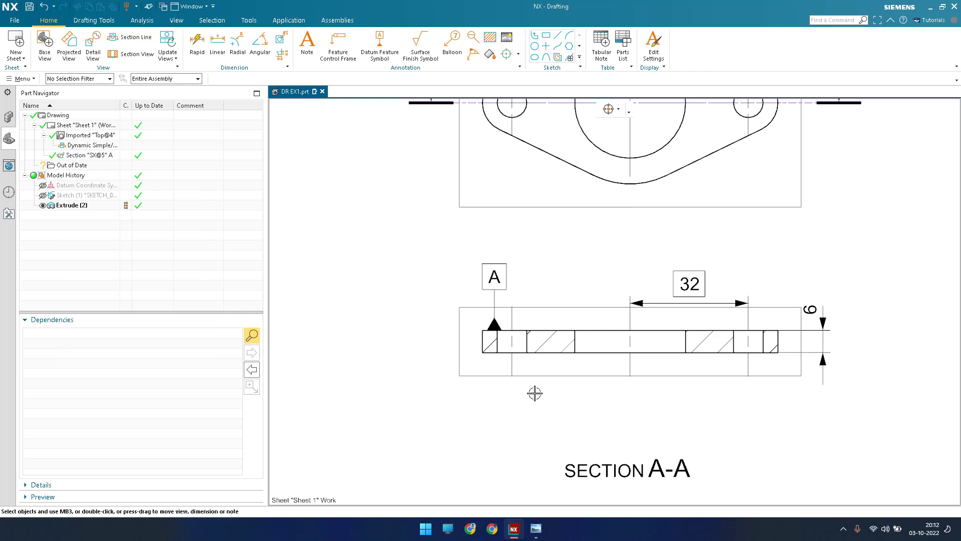
left_click(535, 528)
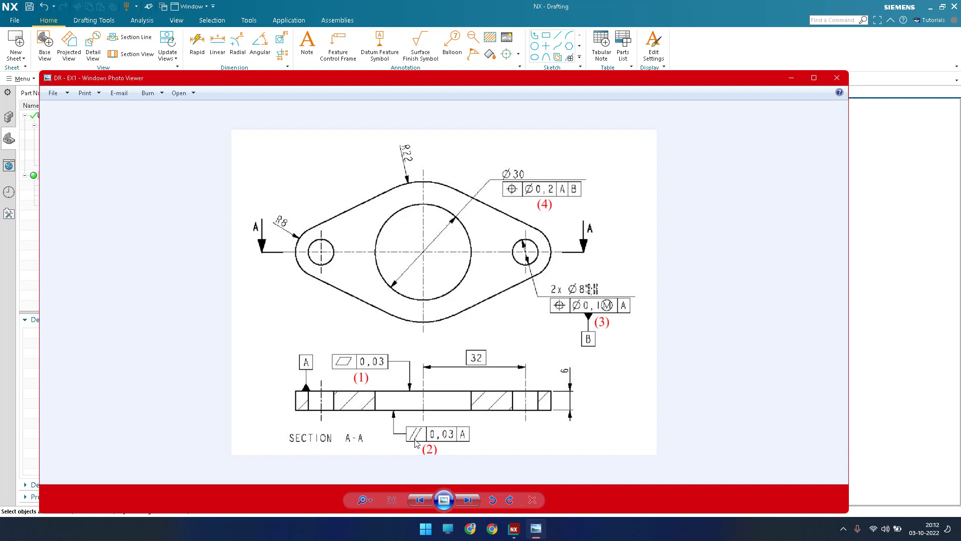
- Leader a new frame to section A-A's bottom edge as Parallelism 0.03, without diameter symbol or MMC
left_click(790, 81)
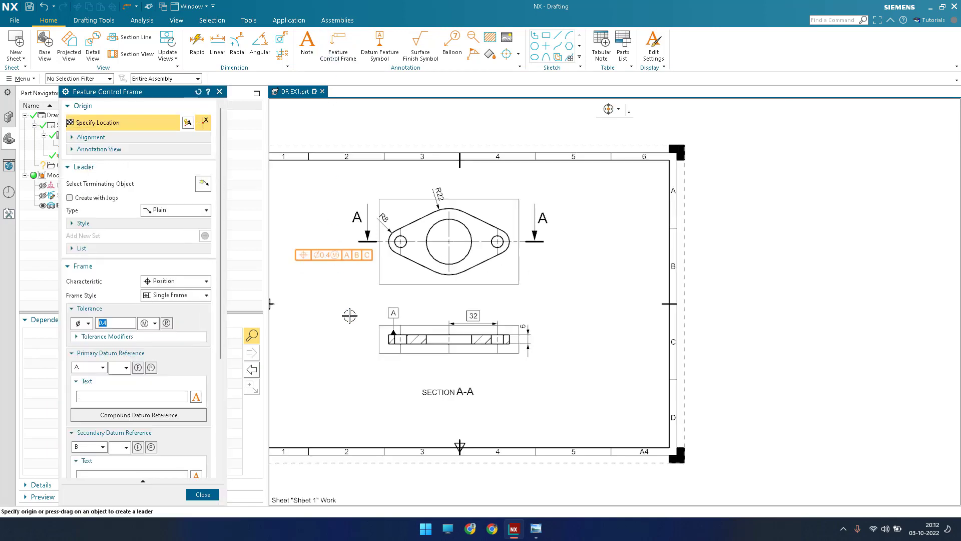
scroll(423, 378, "up", 4)
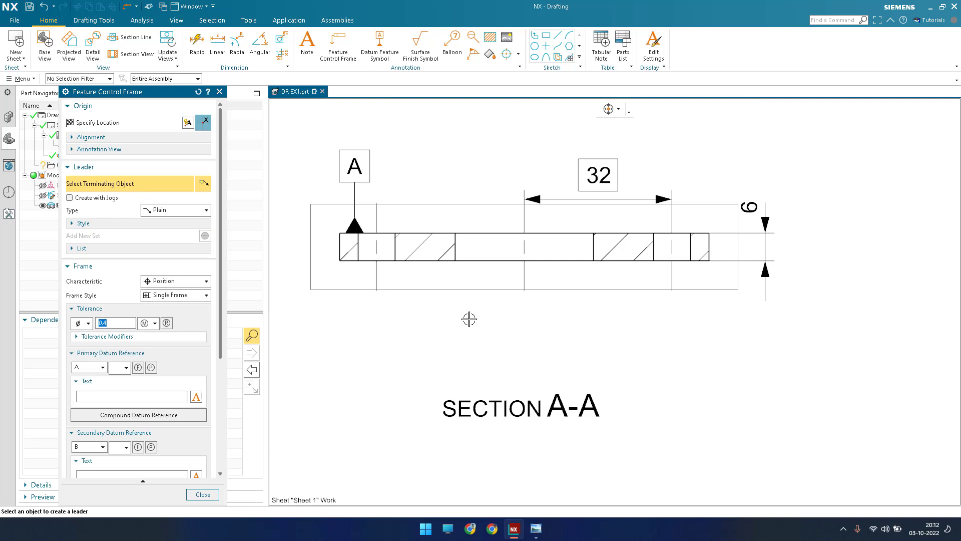
left_click(460, 260)
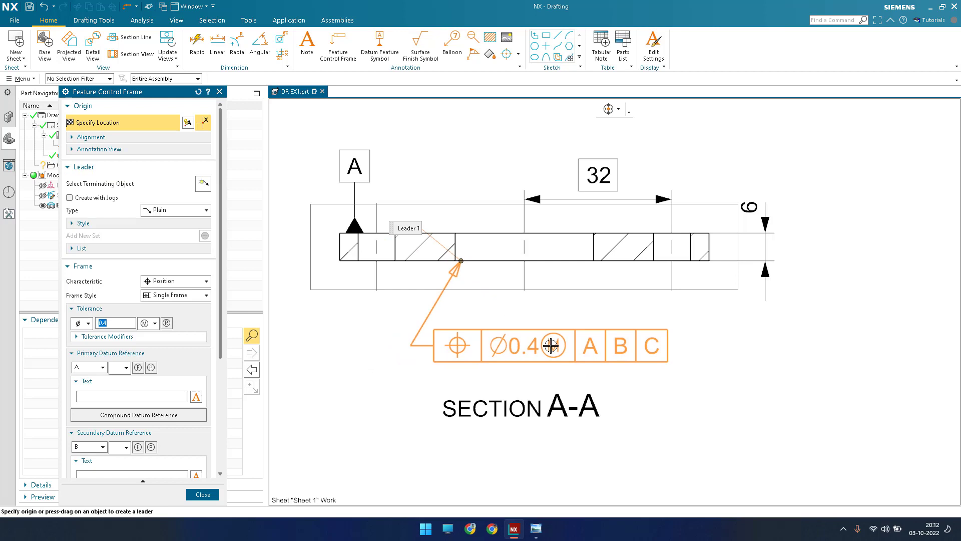
left_click(172, 284)
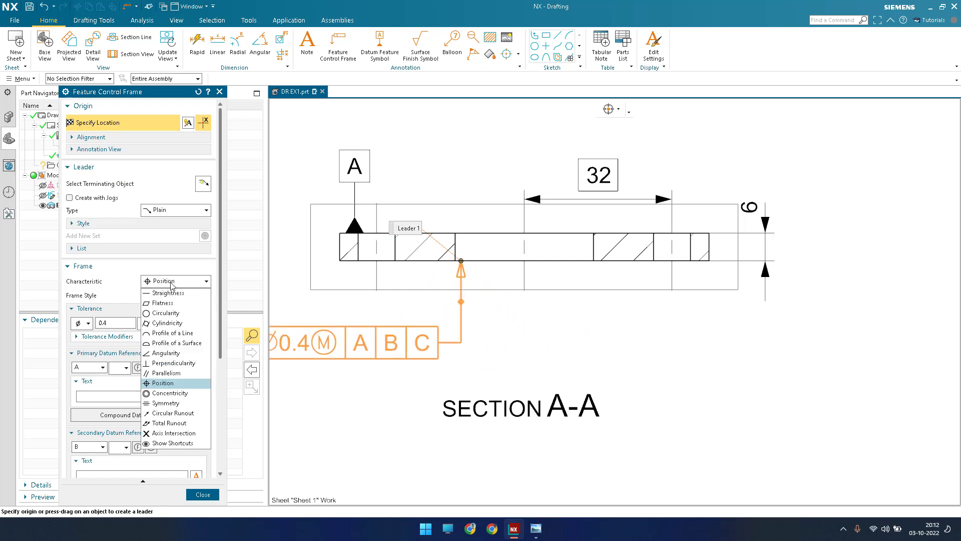
left_click(166, 373)
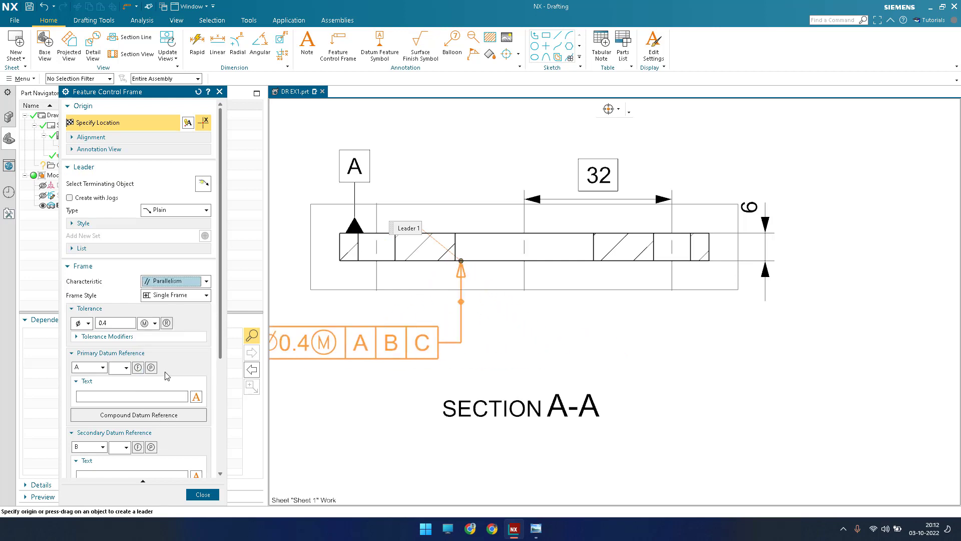
left_click(90, 325)
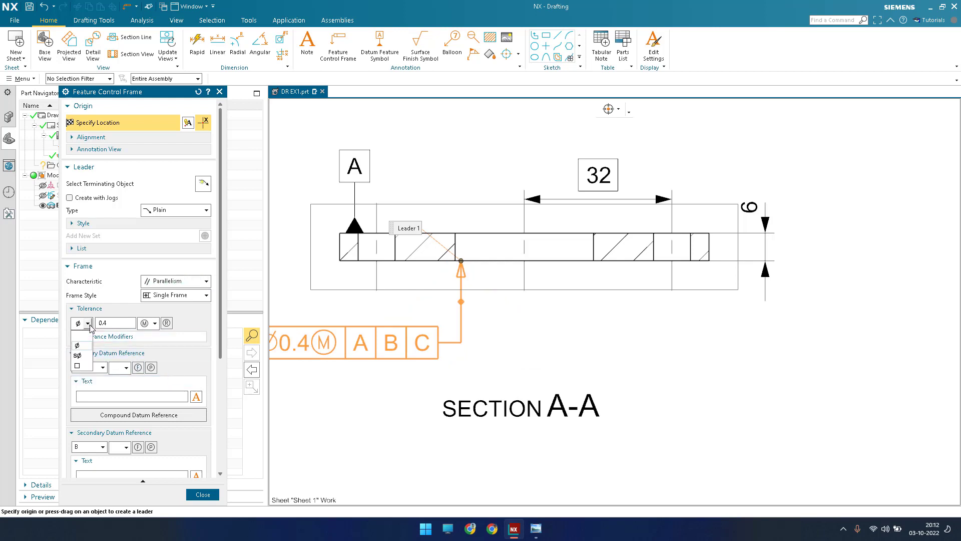
left_click(78, 365)
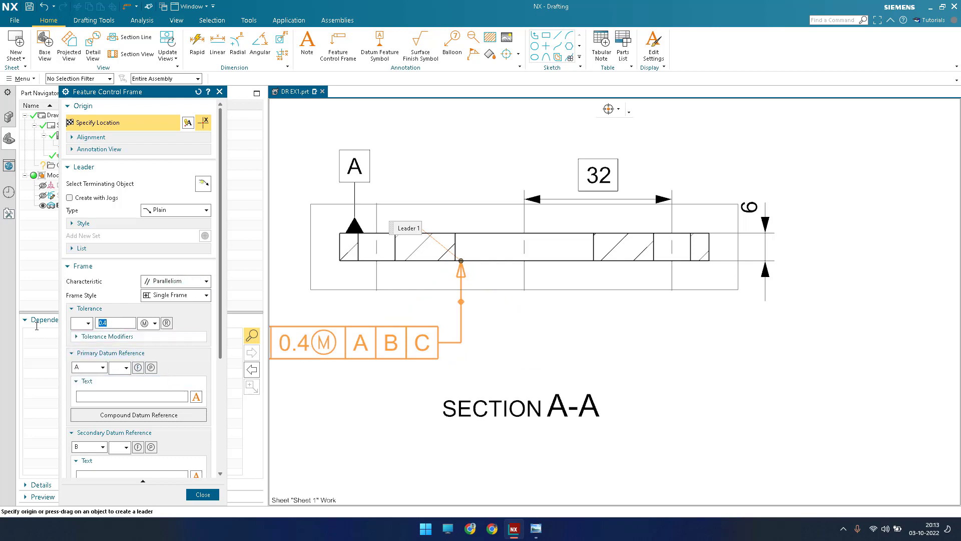
type("0.03")
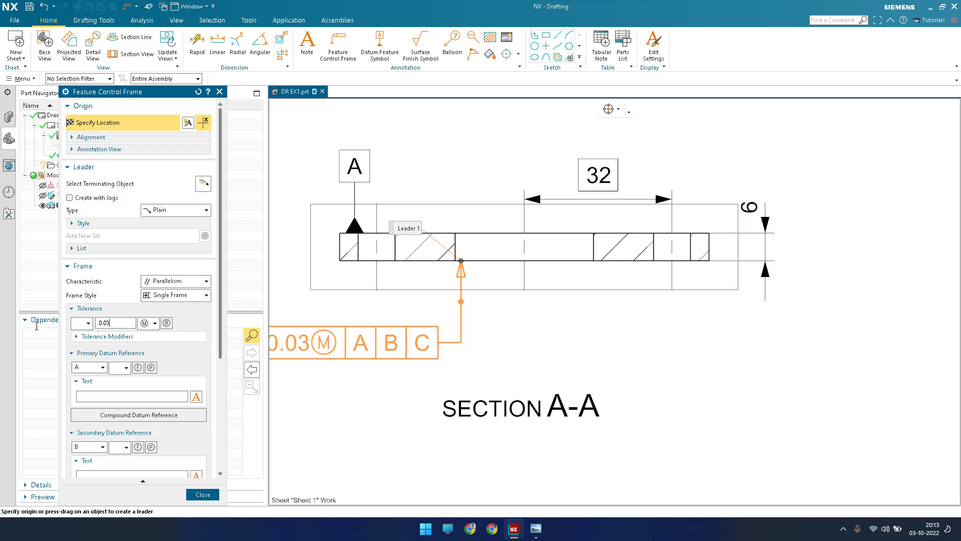
left_click(155, 323)
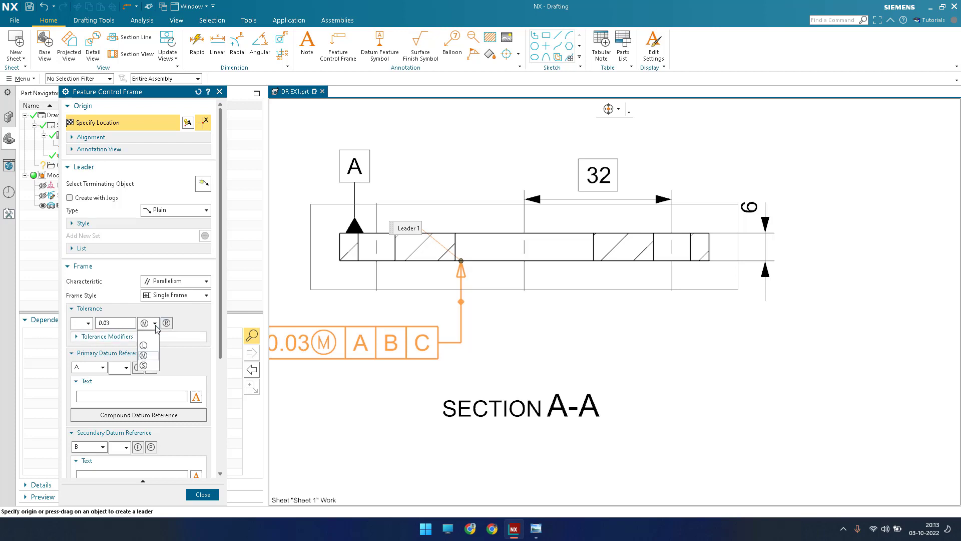
left_click(148, 335)
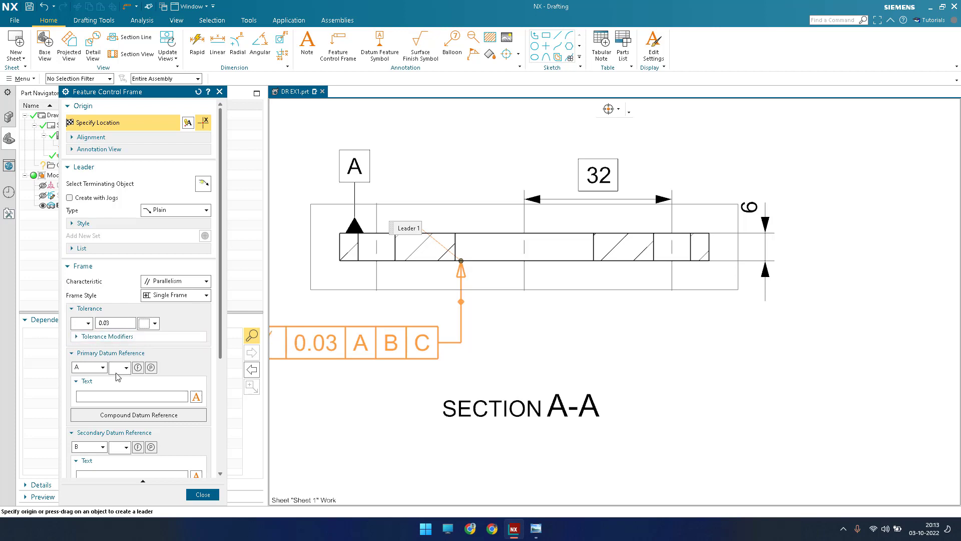
- Clear the secondary and tertiary datums so the frame references only datum A
scroll(108, 372, "down", 2)
left_click(103, 386)
left_click(90, 396)
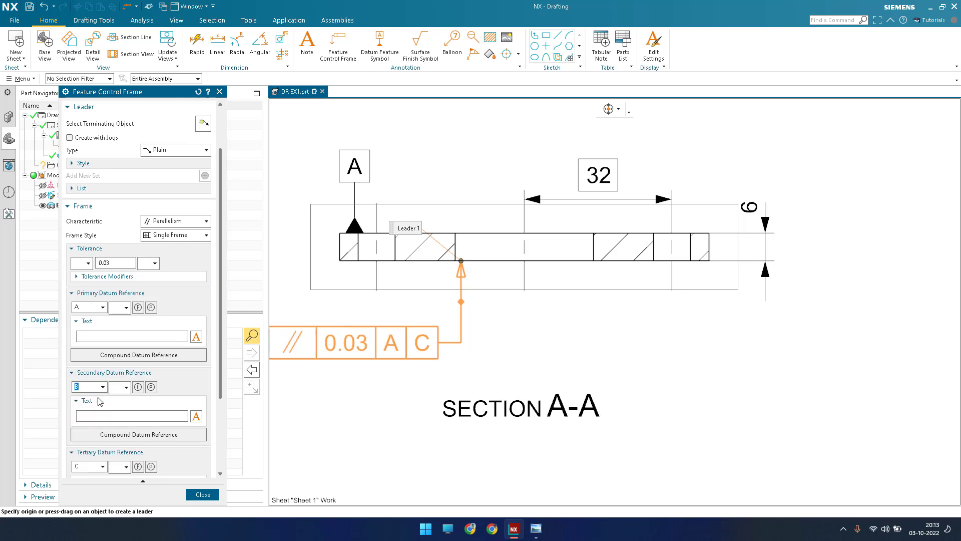
scroll(100, 416, "down", 2)
left_click(105, 407)
left_click(103, 407)
left_click(87, 416)
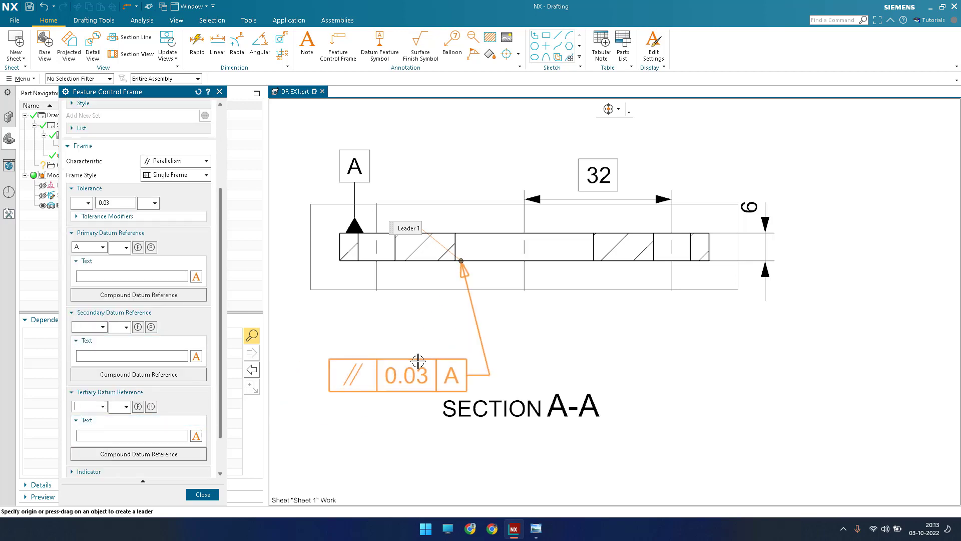
- Place the // 0.03 A frame below section A-A and compare it with the reference drawing
left_click(547, 316)
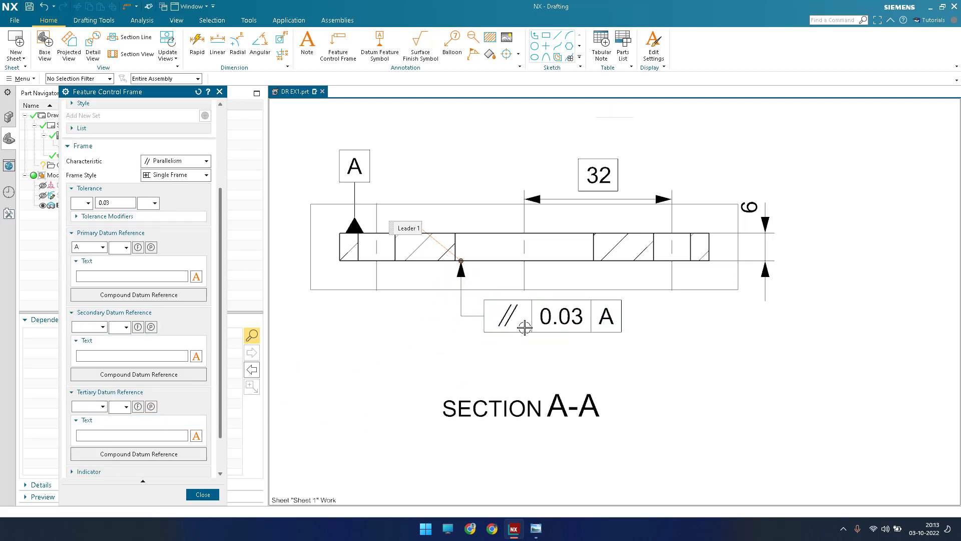
key("Escape")
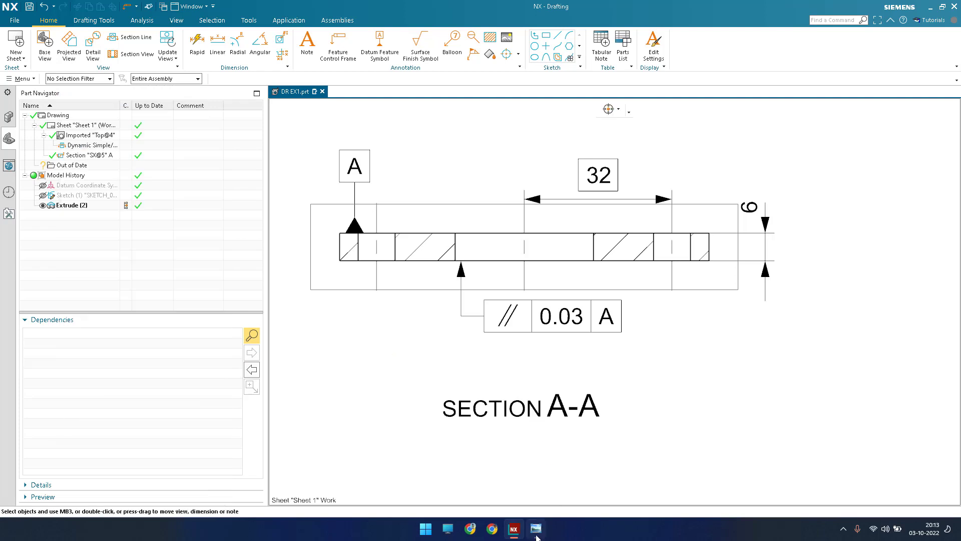
left_click(536, 528)
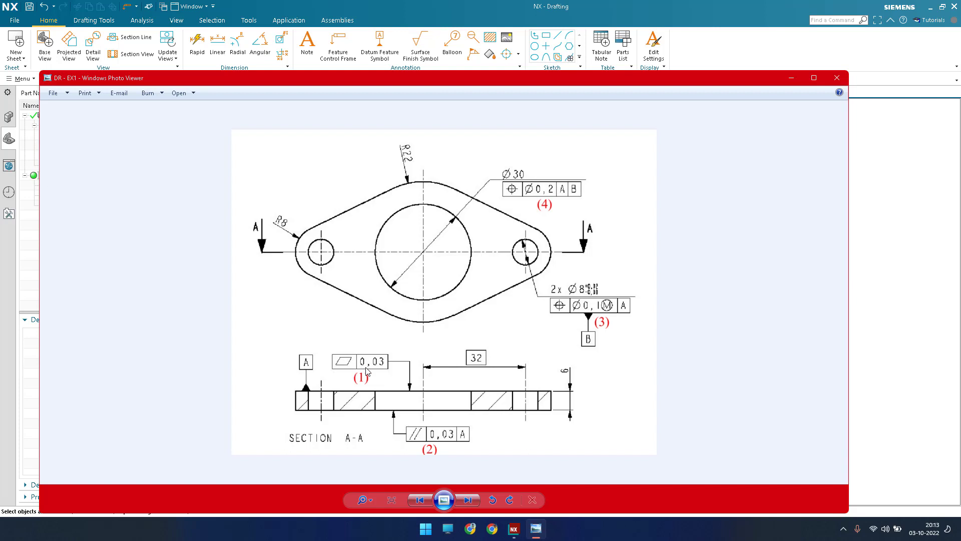
left_click(792, 78)
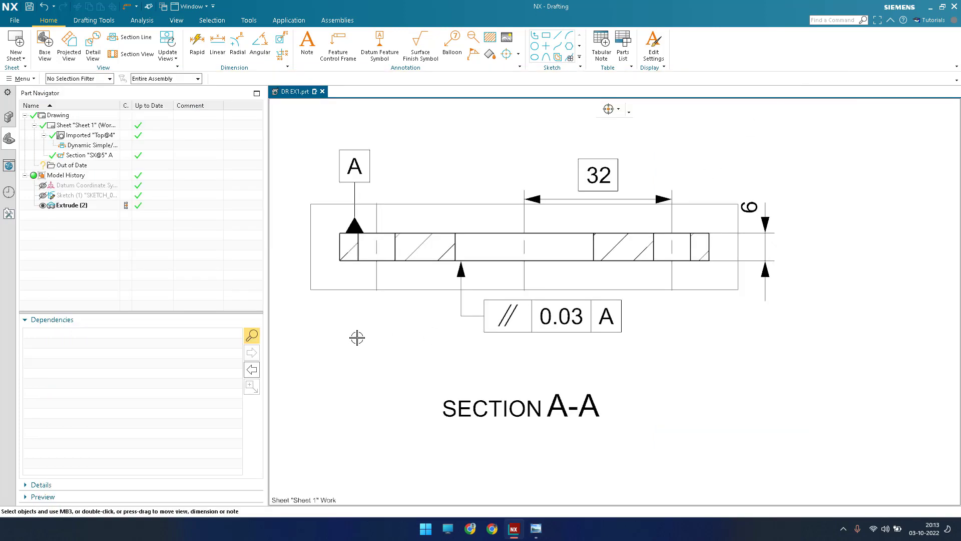
- Start a feature control frame leadered to section A-A's top edge, set to Flatness
left_click(350, 56)
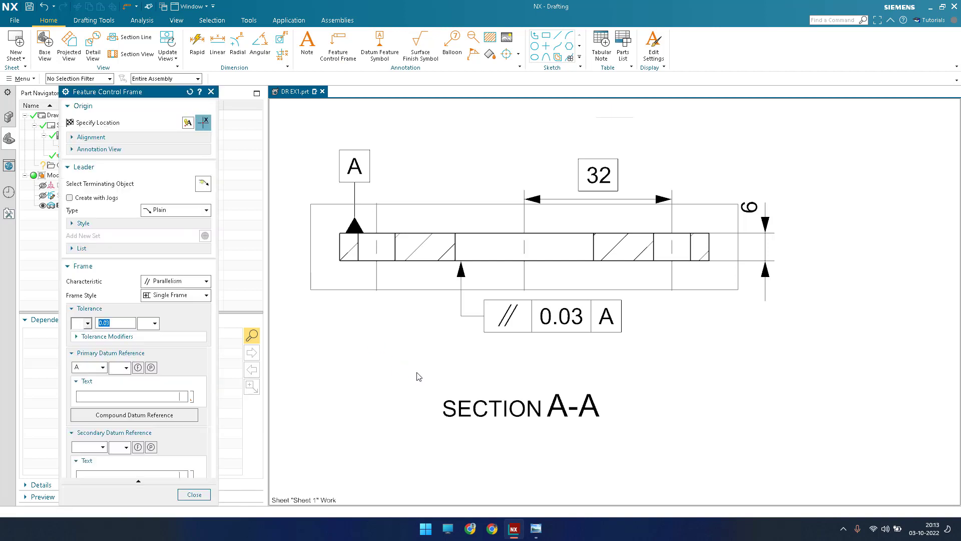
scroll(416, 372, "down", 3)
scroll(413, 326, "up", 2)
left_click(293, 282)
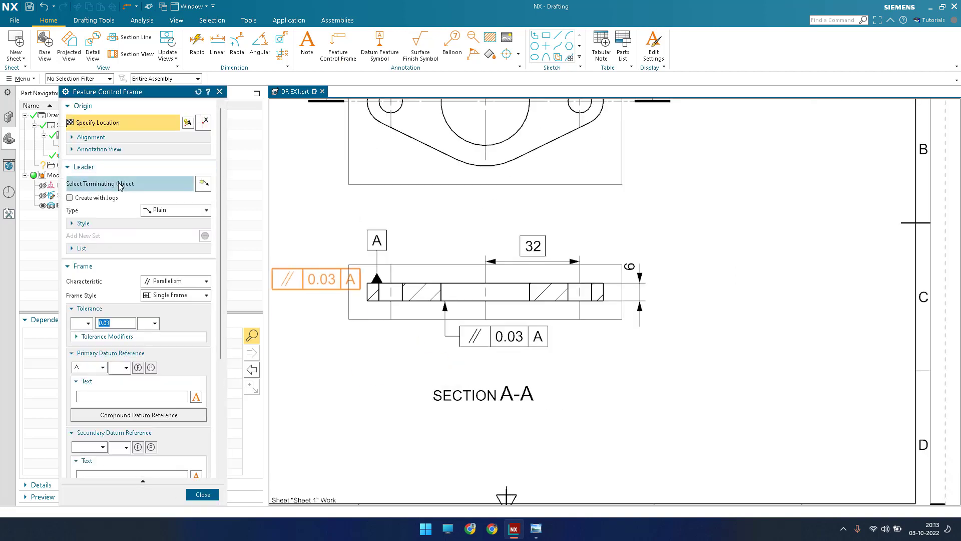
left_click(453, 286)
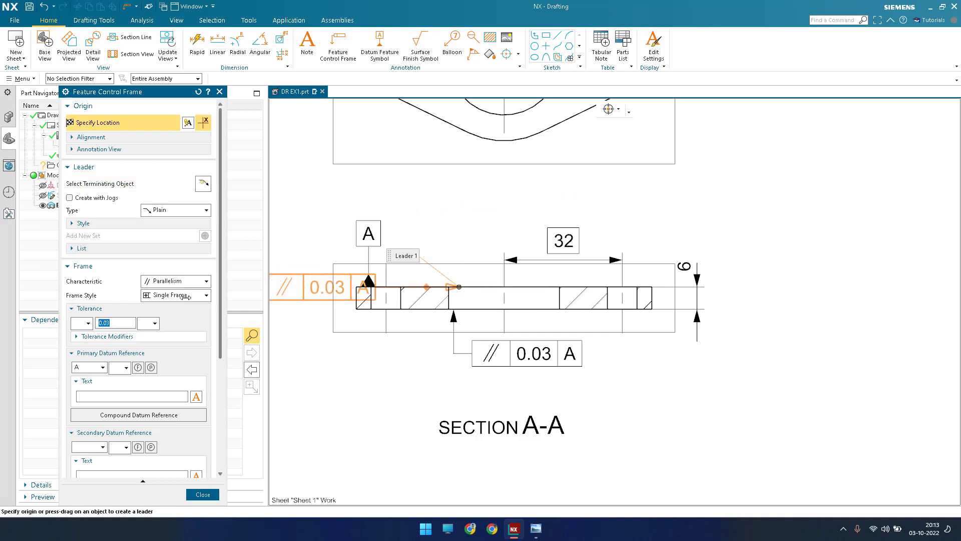
left_click(181, 281)
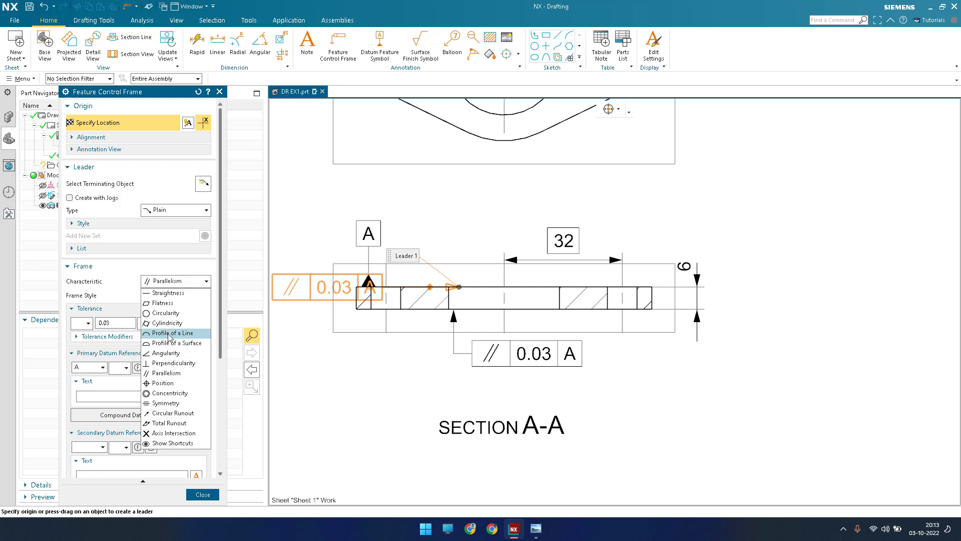
left_click(169, 302)
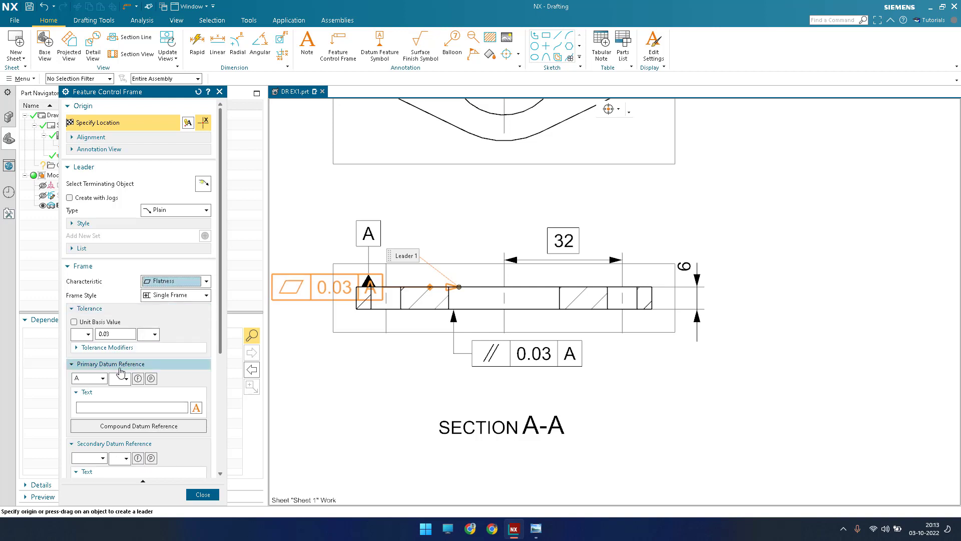
- Remove datum A, place the flatness 0.03 frame above the section, and compare with the reference
scroll(116, 352, "down", 3)
left_click(103, 289)
left_click(86, 296)
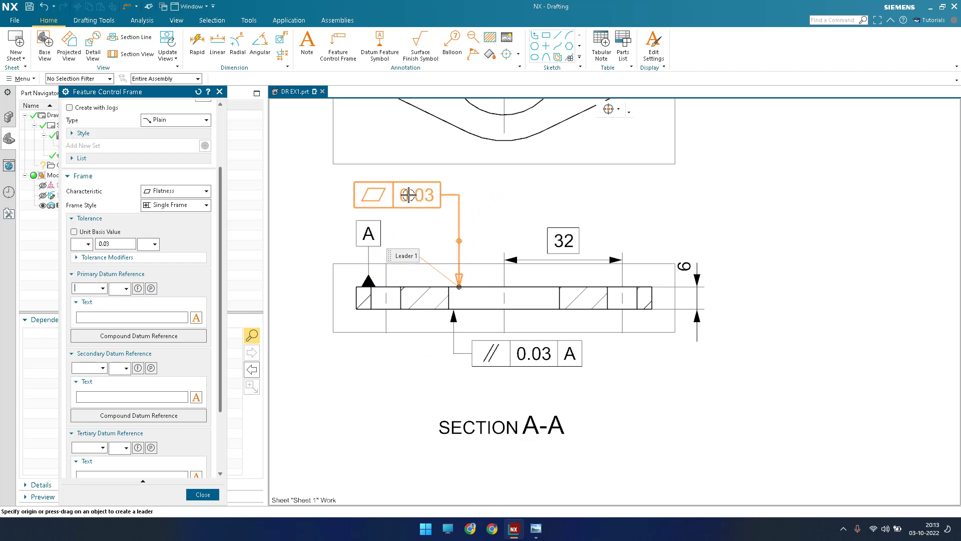
left_click(405, 197)
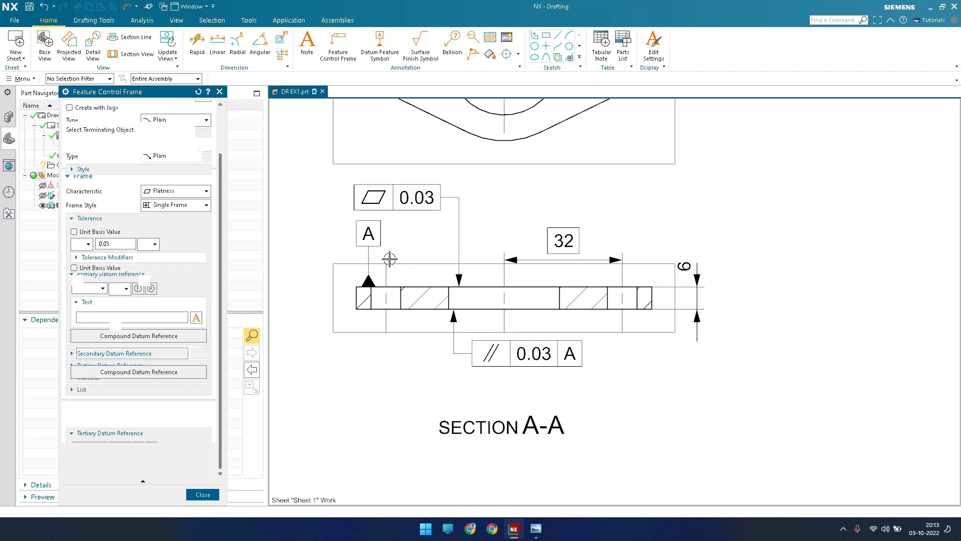
key("Escape")
scroll(396, 255, "down", 2)
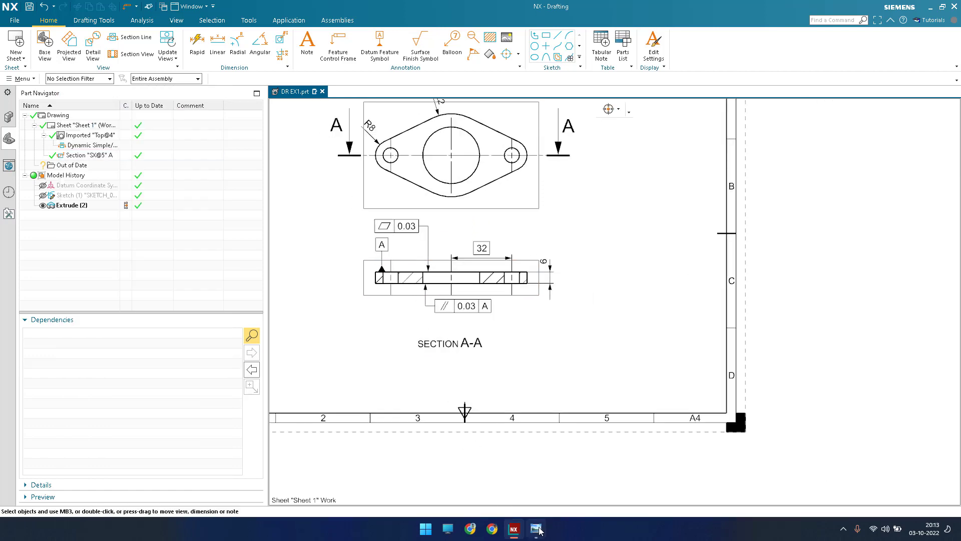
left_click(536, 528)
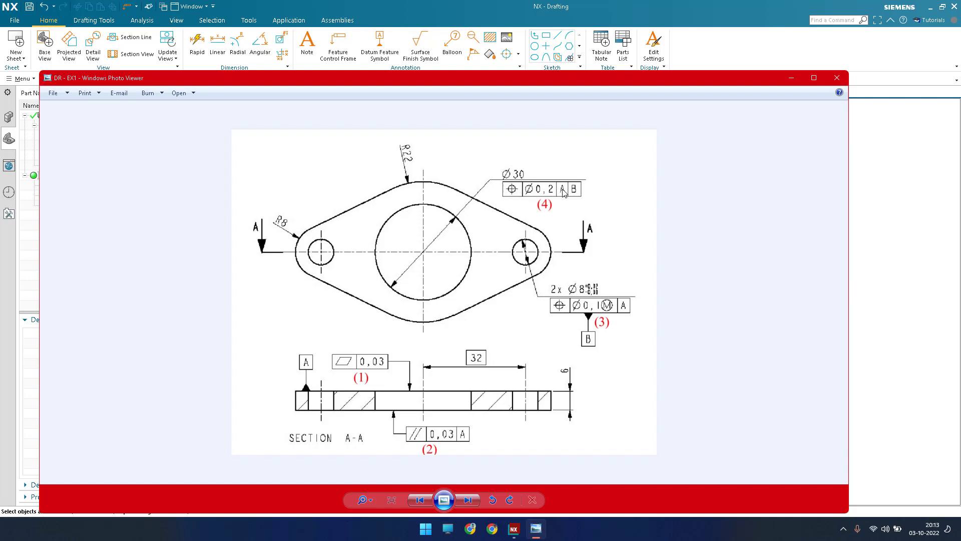
- Minimize the flange reference drawing and return to the NX Top view and section A-A
left_click(790, 78)
scroll(586, 225, "up", 2)
scroll(507, 210, "down", 5)
scroll(508, 211, "down", 2)
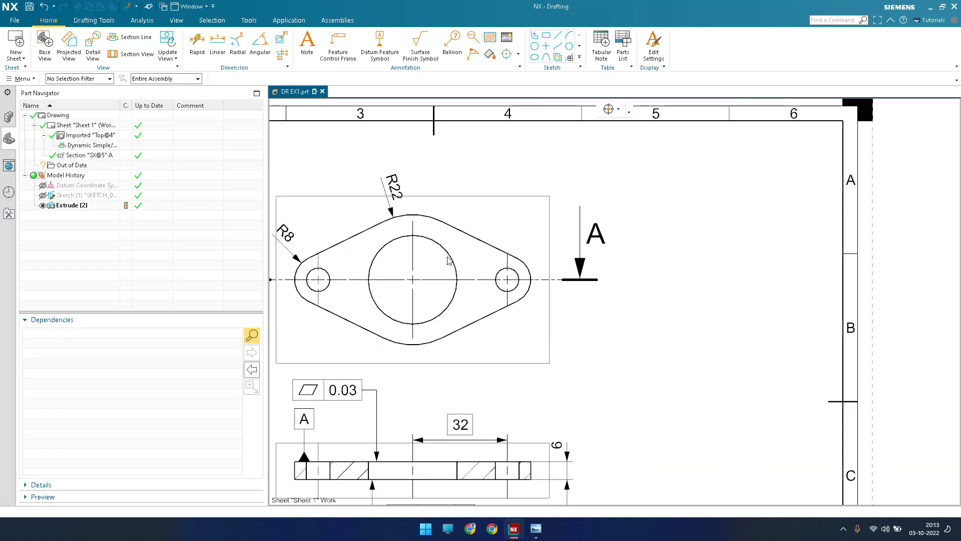
- Start a radial dimension on the large central bore and switch it to Diametral
left_click(237, 44)
left_click(369, 278)
mouse_move(499, 160)
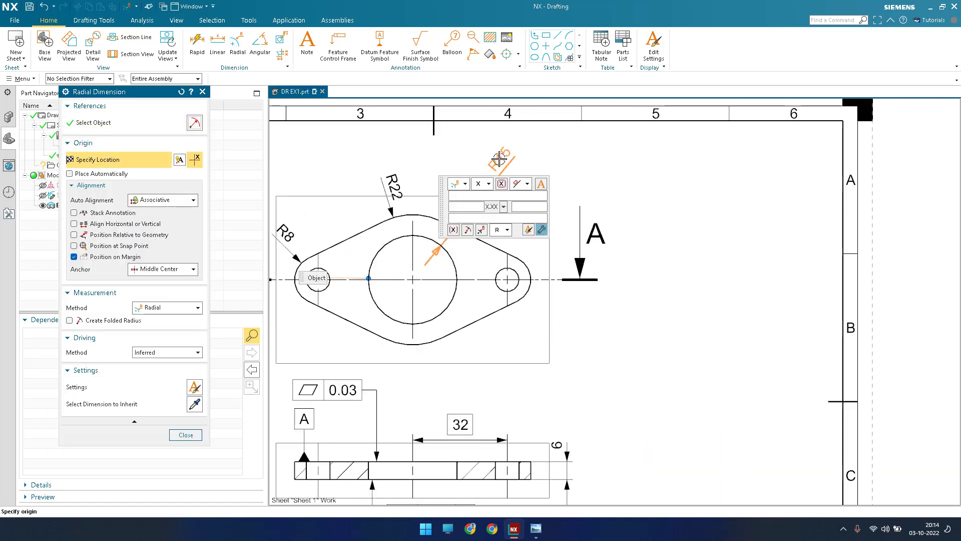
left_click(466, 185)
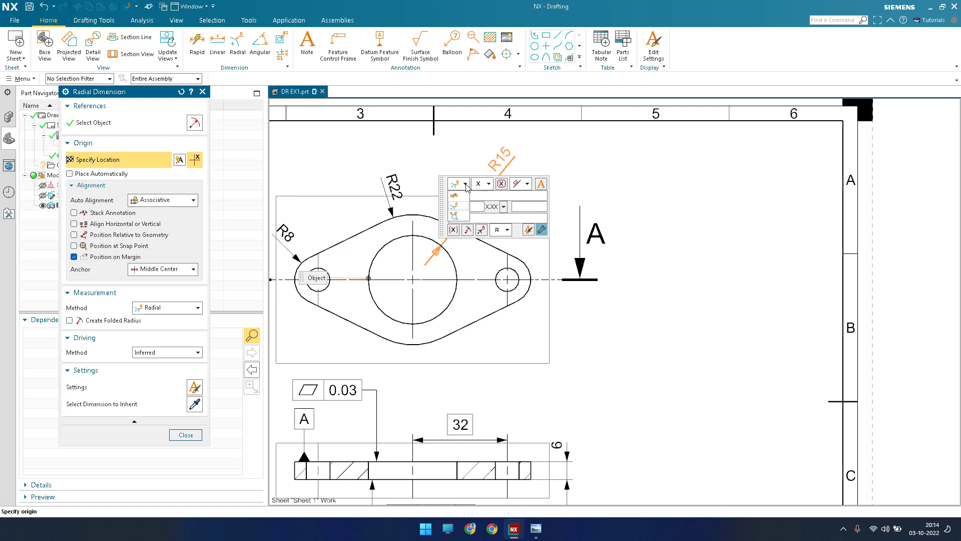
left_click(456, 216)
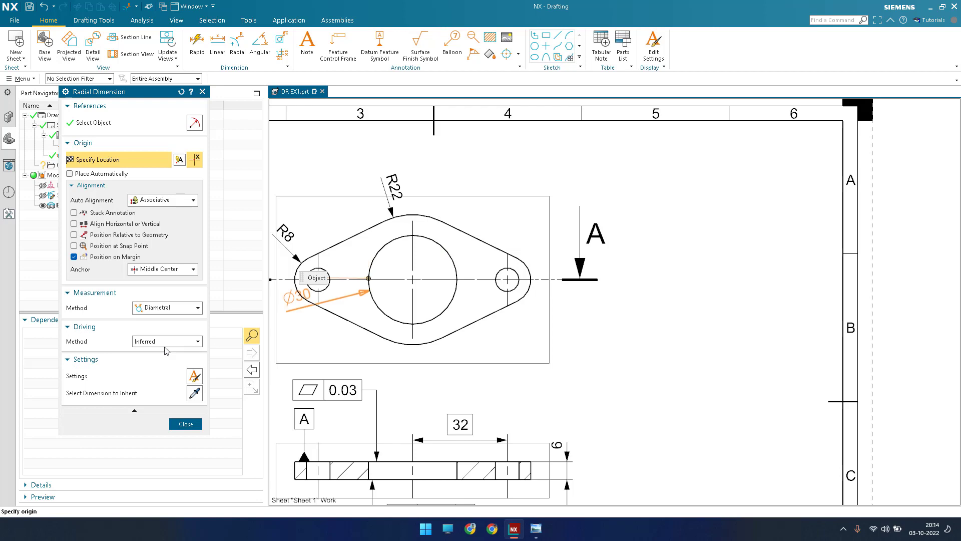
- Make the Ø30 text horizontal and positioned above its stub
left_click(193, 376)
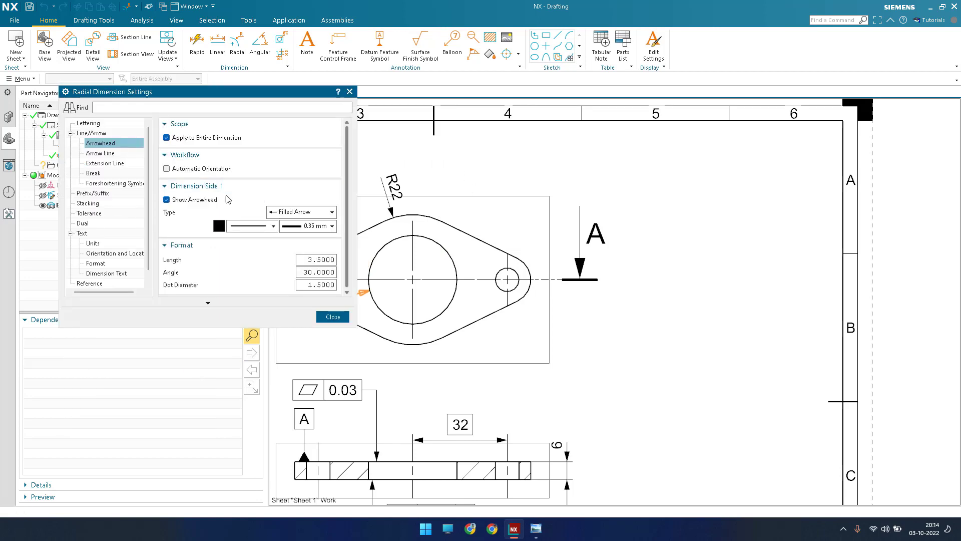
left_click(108, 153)
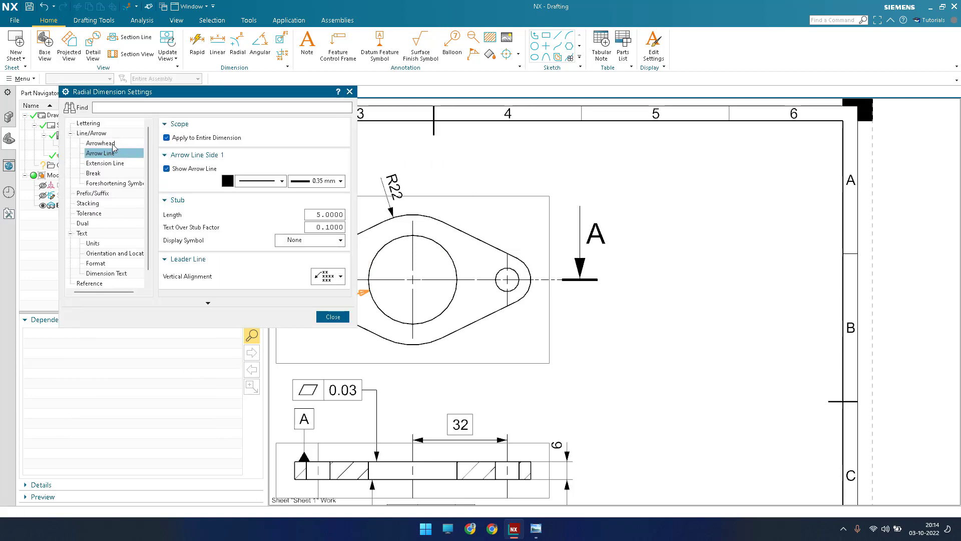
left_click(112, 142)
left_click(331, 316)
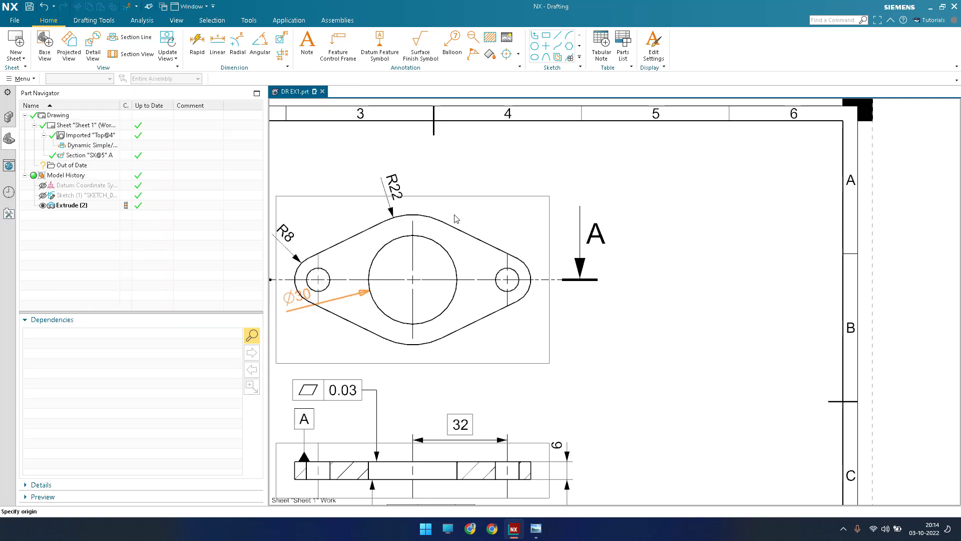
mouse_move(480, 184)
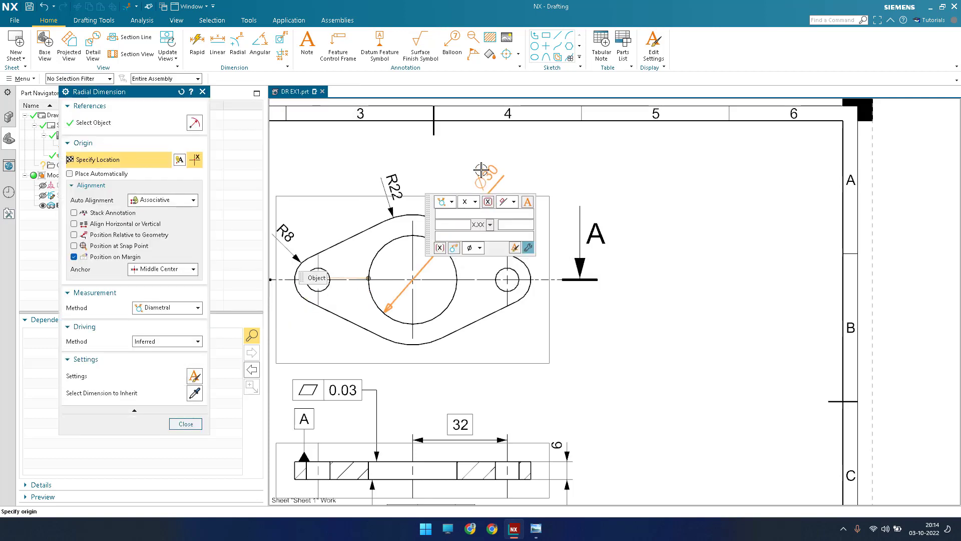
left_click(501, 204)
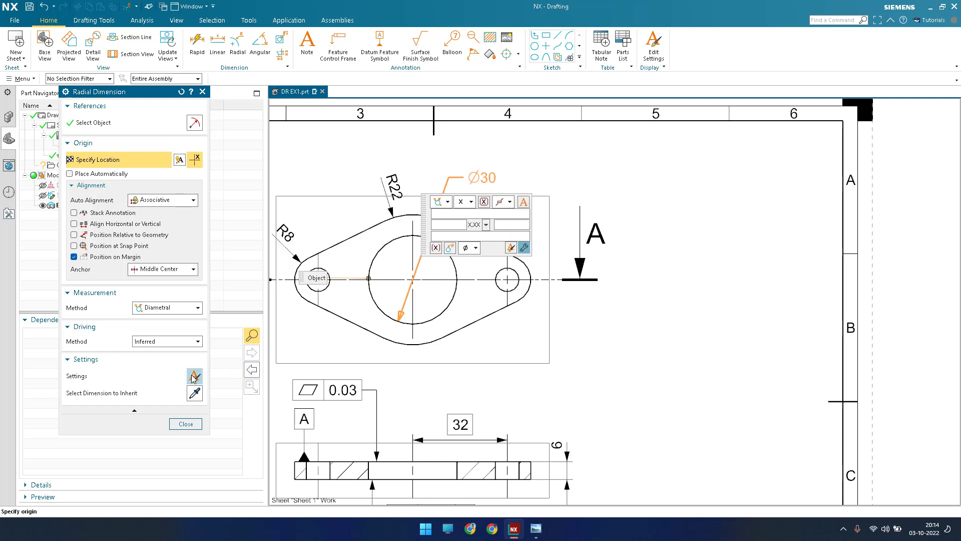
left_click(186, 424)
left_click(308, 153)
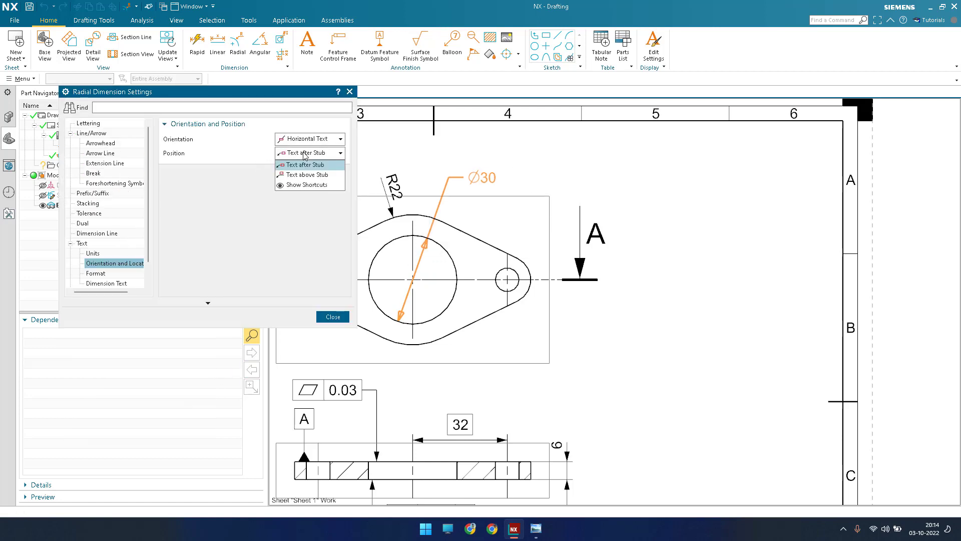
left_click(304, 175)
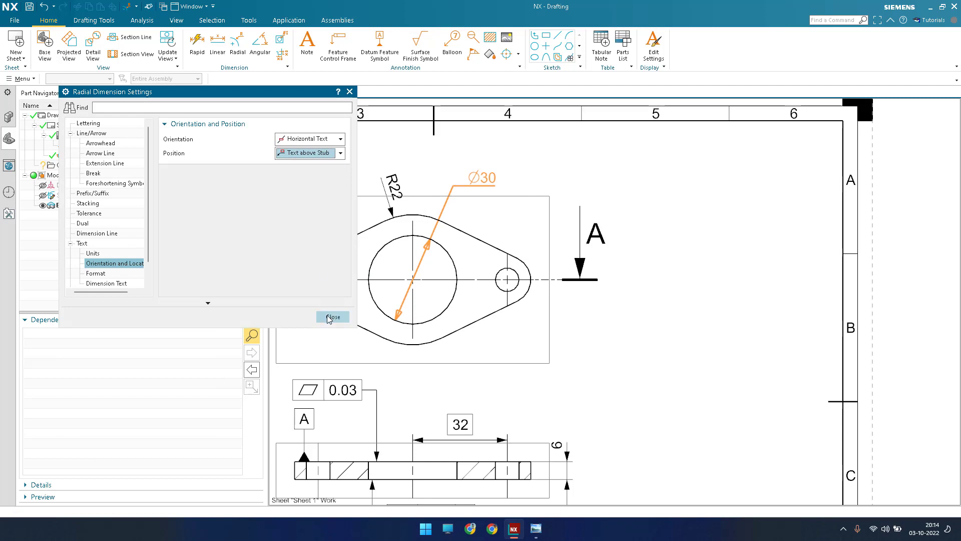
left_click(332, 316)
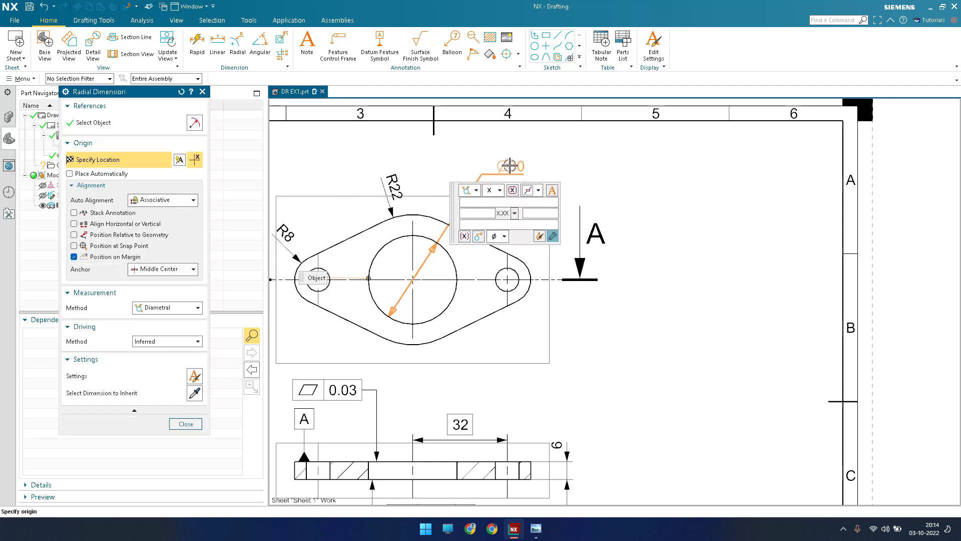
- Place the Ø30 dimension at the bore's upper right and compare with the reference drawing
left_click(535, 530)
left_click(536, 529)
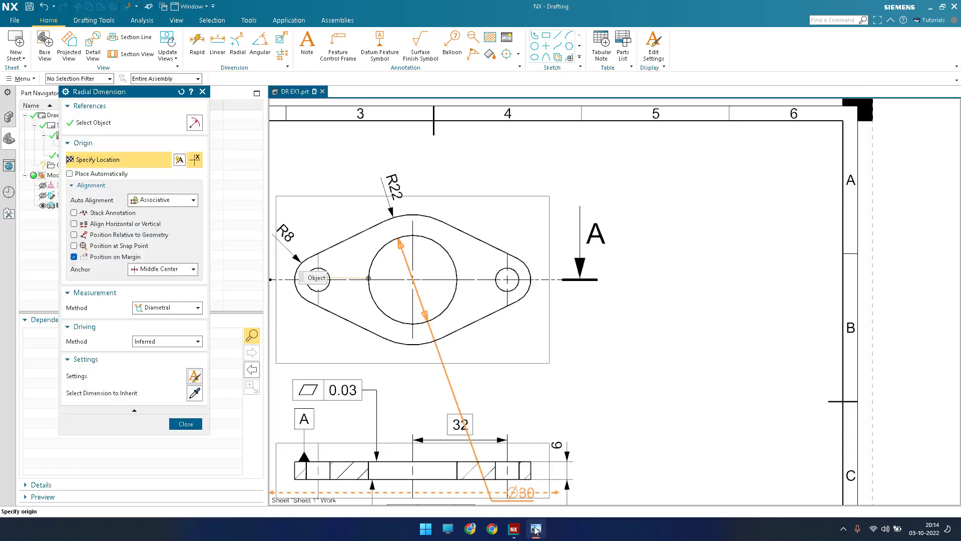
left_click(503, 165)
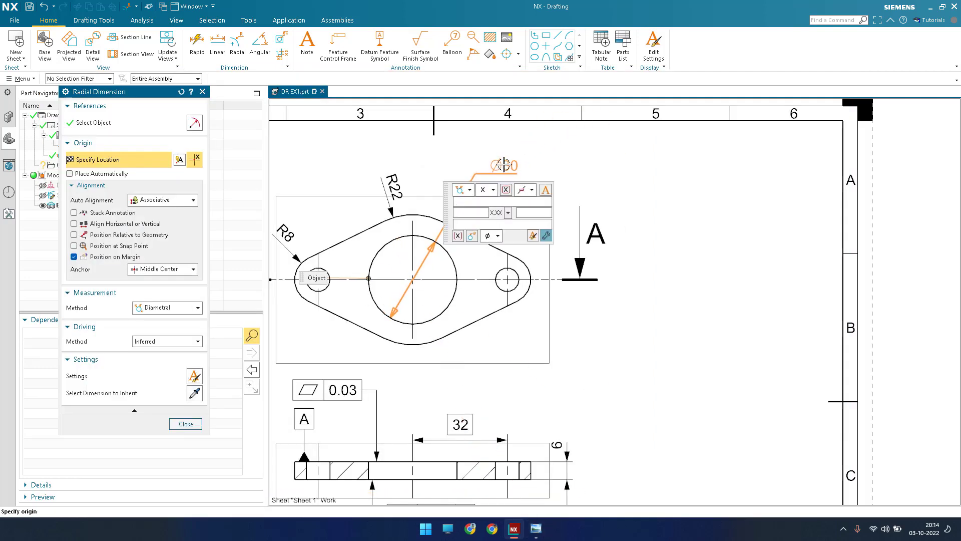
key("Escape")
left_click(536, 529)
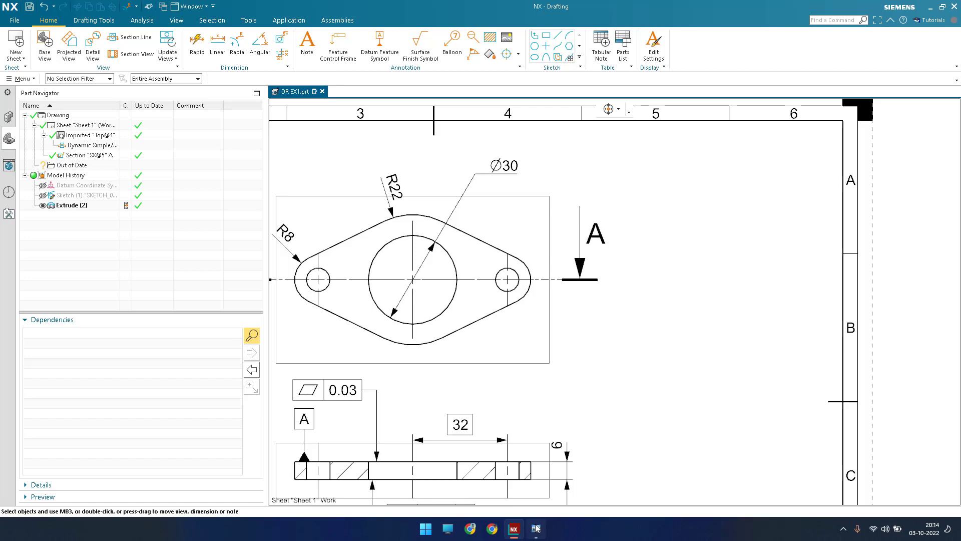
- Set up a Position frame with a Ø0.2 tolerance and no material modifier
left_click(789, 78)
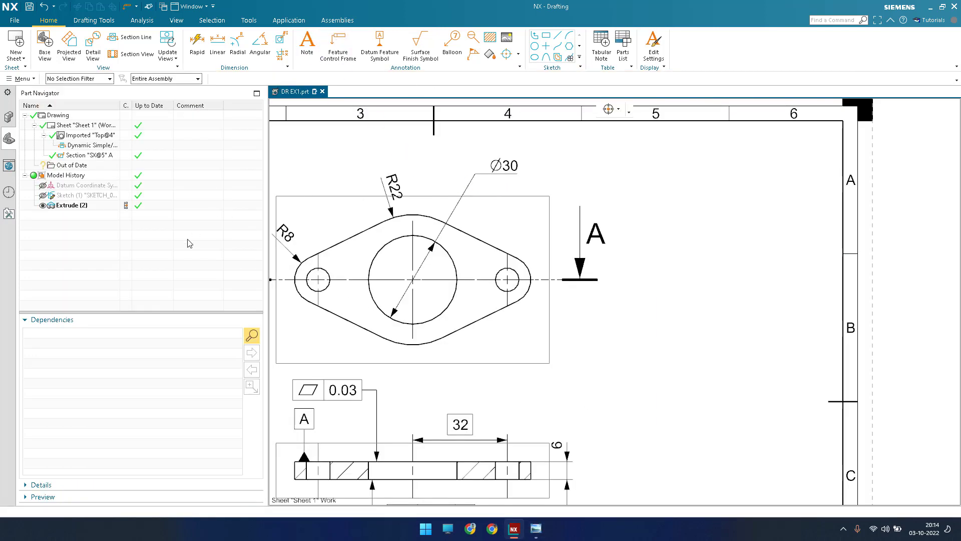
left_click(165, 282)
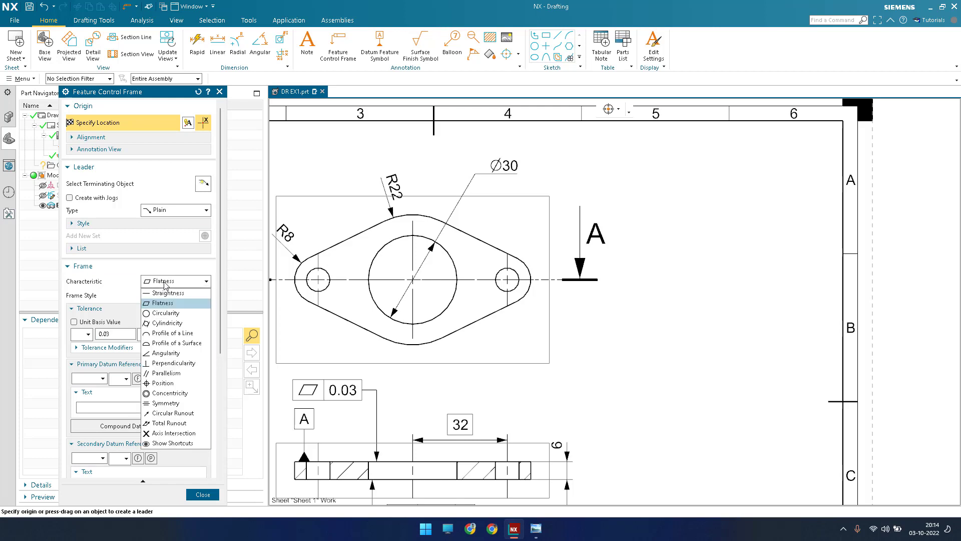
left_click(163, 383)
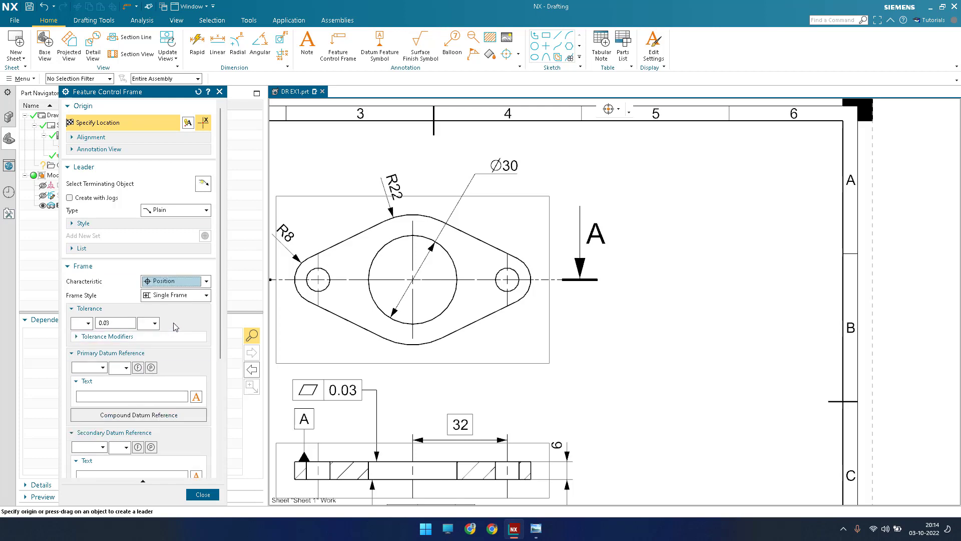
left_click(86, 326)
left_click(79, 346)
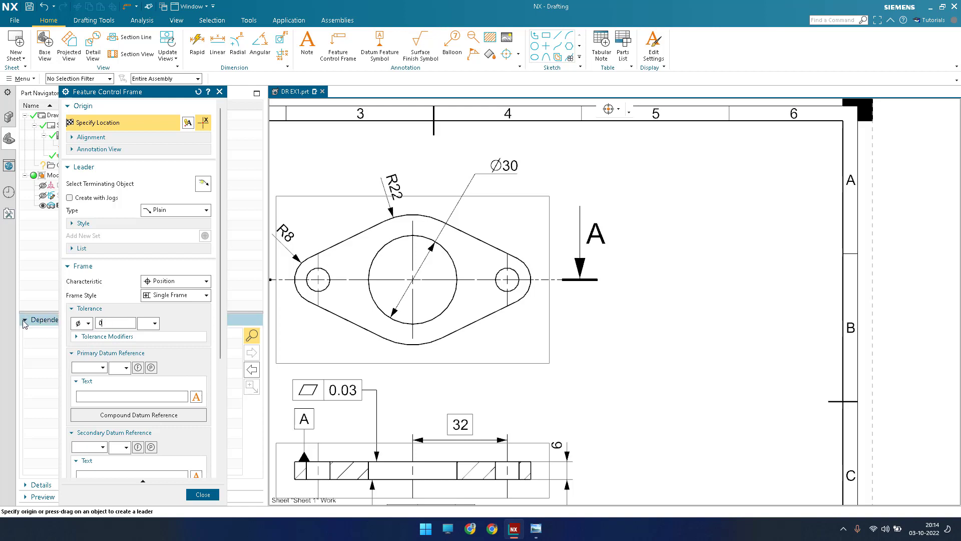
type("0.2")
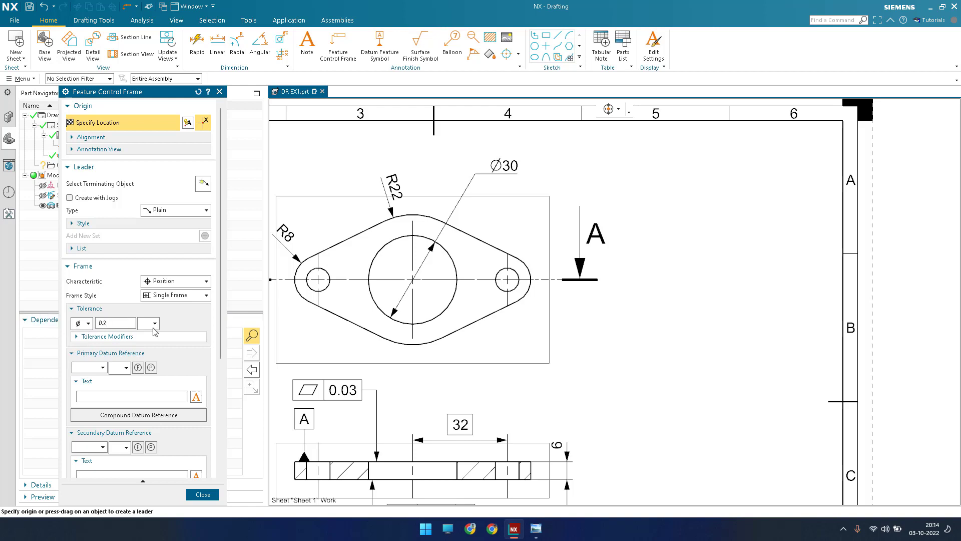
left_click(150, 323)
left_click(152, 327)
- Reference datum A as primary and datum B as secondary
left_click(90, 367)
left_click(92, 386)
scroll(100, 361, "down", 3)
left_click(103, 357)
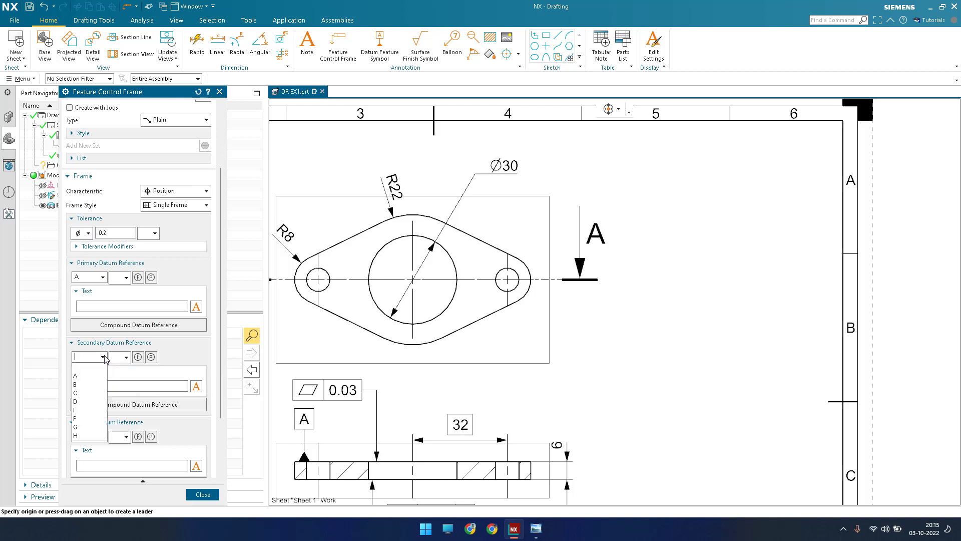
left_click(76, 384)
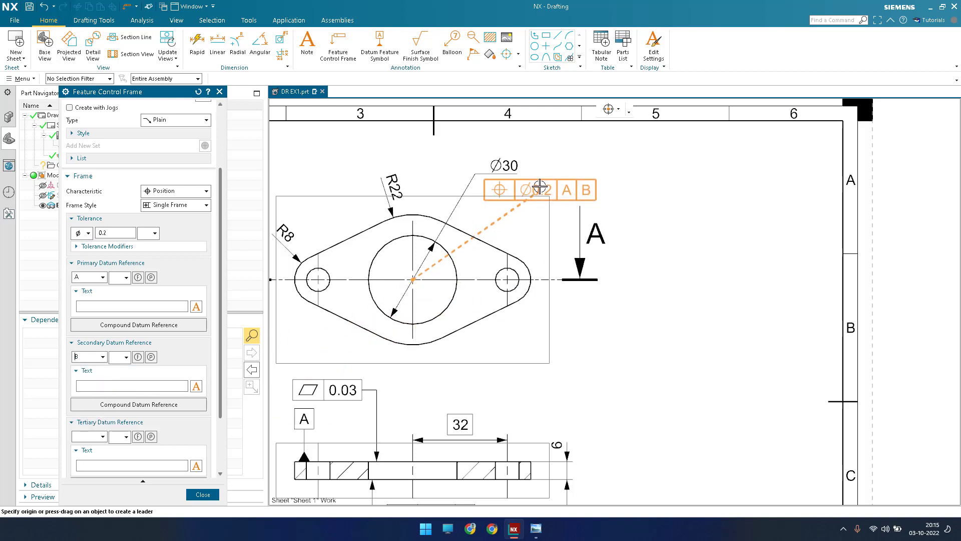
scroll(539, 187, "up", 5)
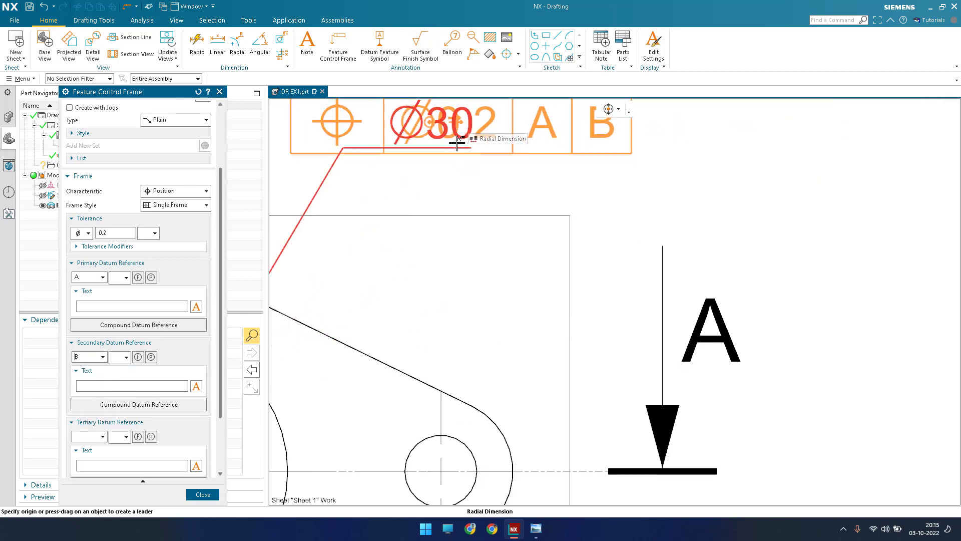
- Place the Ø0.2 A B frame beneath the Ø30 dimension and check it against the reference
left_click(432, 103)
key("Escape")
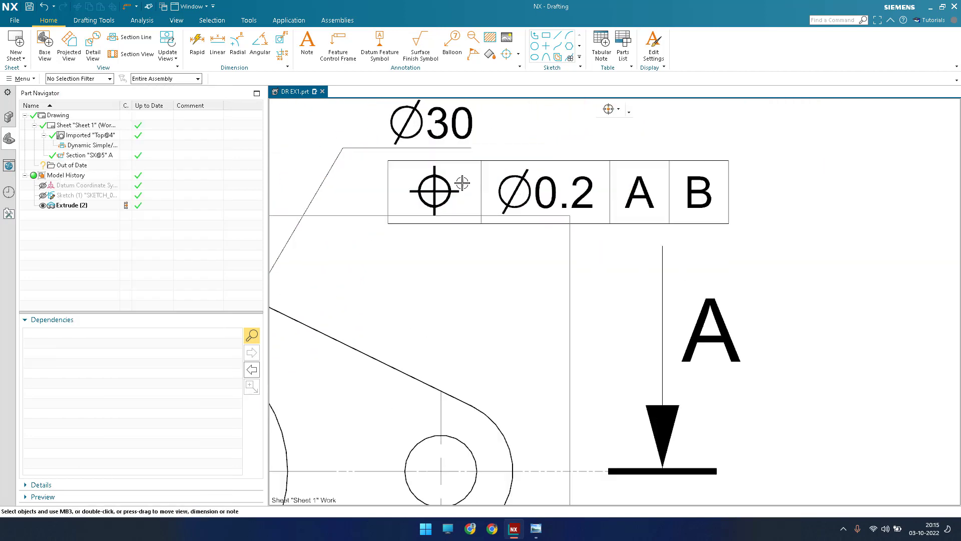
scroll(462, 183, "down", 5)
left_click(534, 530)
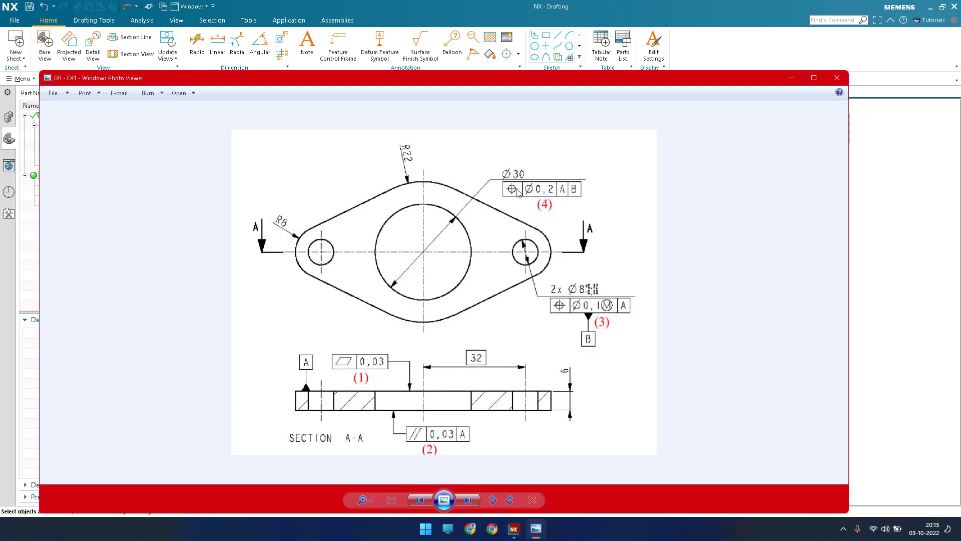
left_click(797, 80)
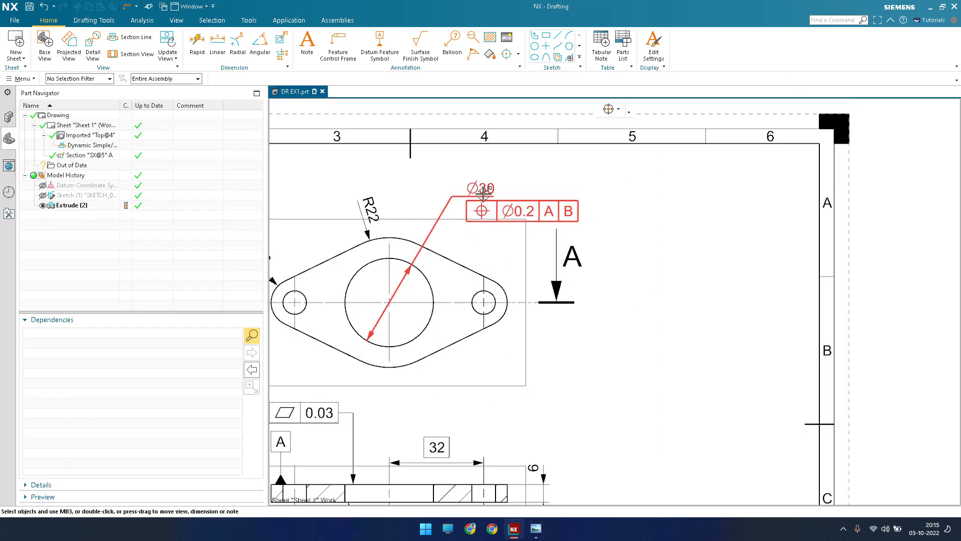
- Drag the Ø30 callout and its position frame up-right, pan to the right lobe, and start a Radial dimension
mouse_move(484, 191)
left_mouse_down()
mouse_move(511, 175)
mouse_move(446, 174)
mouse_move(489, 174)
left_mouse_up()
scroll(463, 228, "down", 3)
scroll(508, 338, "up", 2)
middle_click_drag(508, 338, 533, 307)
scroll(498, 205, "up", 4)
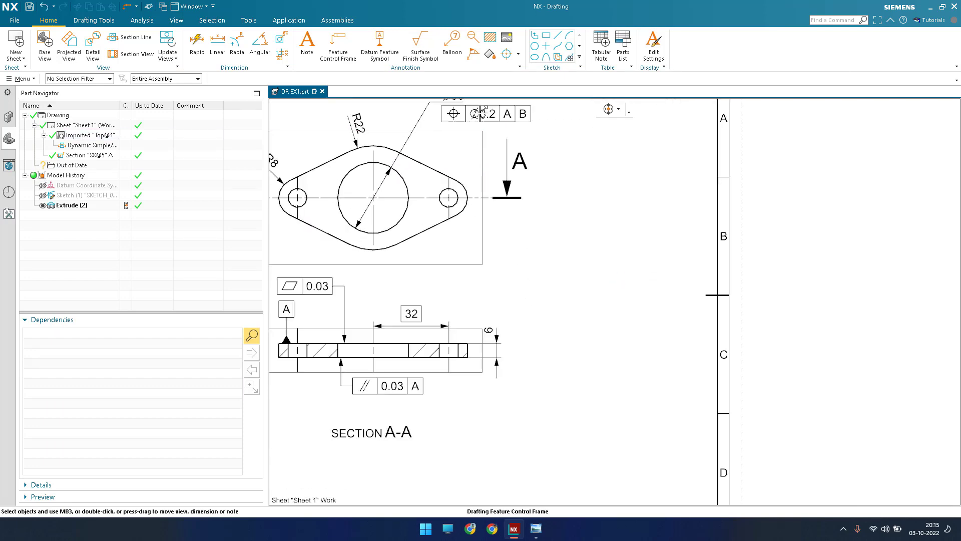
scroll(566, 251, "down", 1)
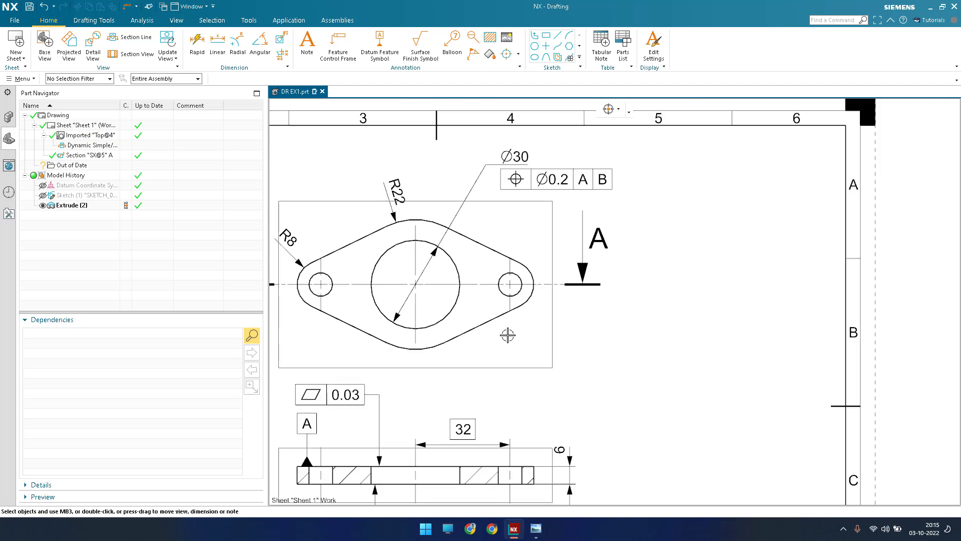
scroll(507, 335, "up", 2)
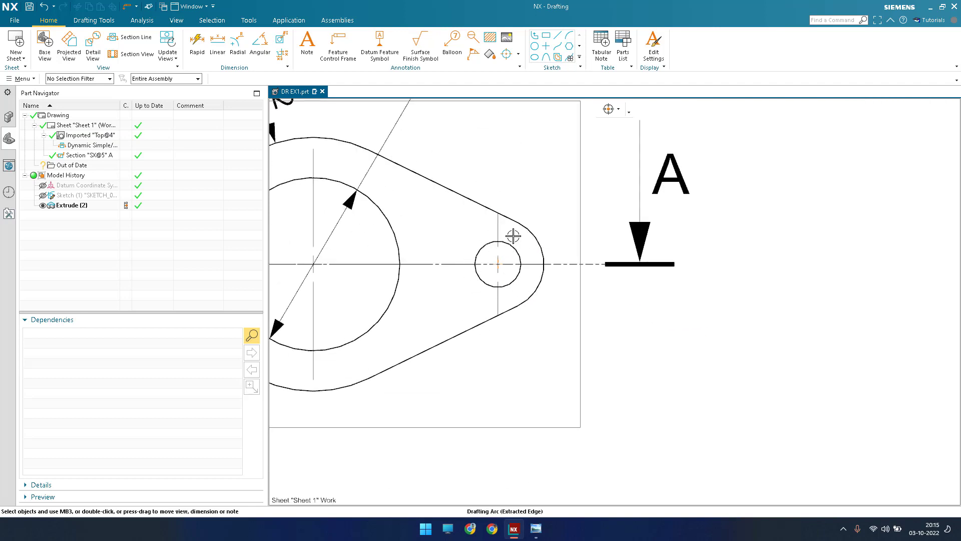
left_click(238, 44)
- Dimension the small right hole with horizontal text placed above the stub
scroll(565, 208, "down", 2)
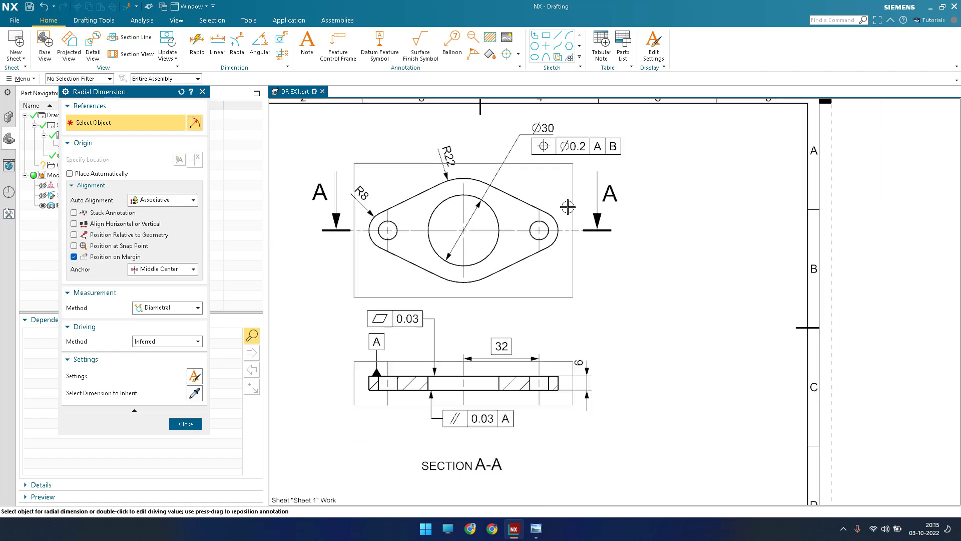
scroll(567, 207, "up", 2)
left_click(554, 238)
scroll(578, 268, "up", 1)
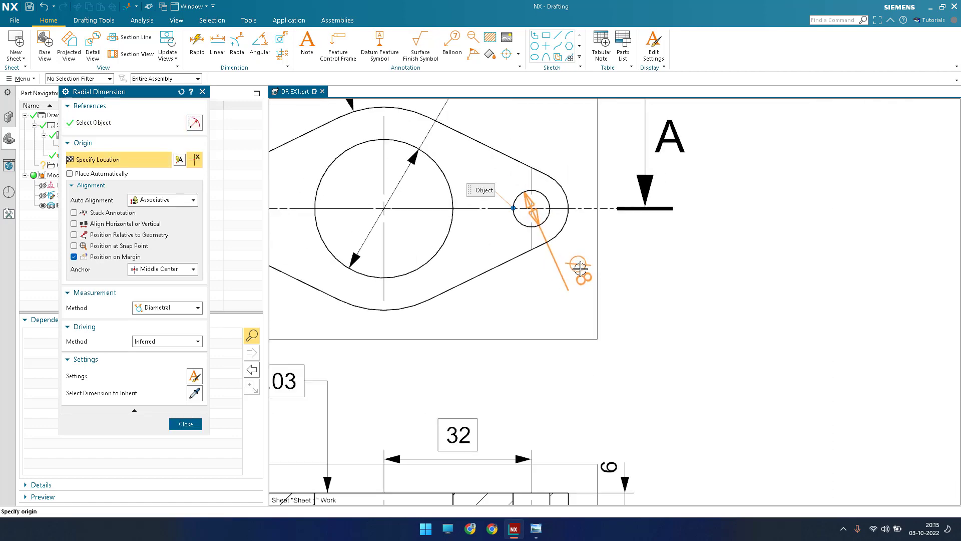
scroll(579, 269, "down", 2)
scroll(549, 302, "up", 2)
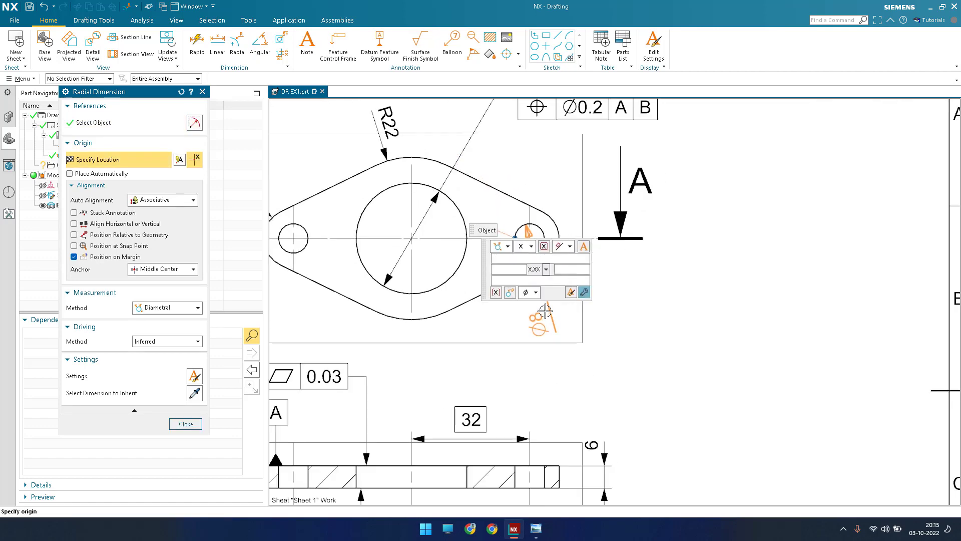
left_click(583, 245)
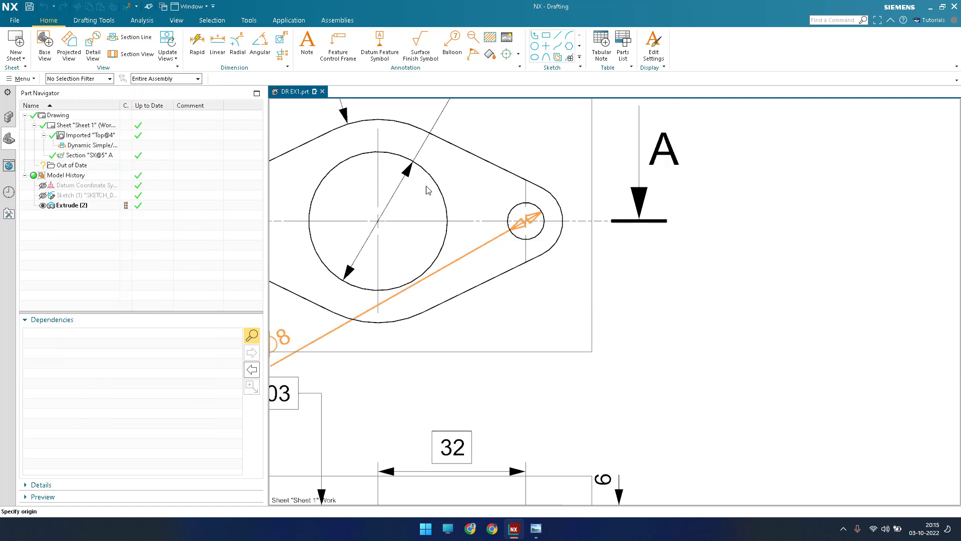
left_click(319, 139)
left_click(307, 150)
left_click(318, 153)
left_click(317, 174)
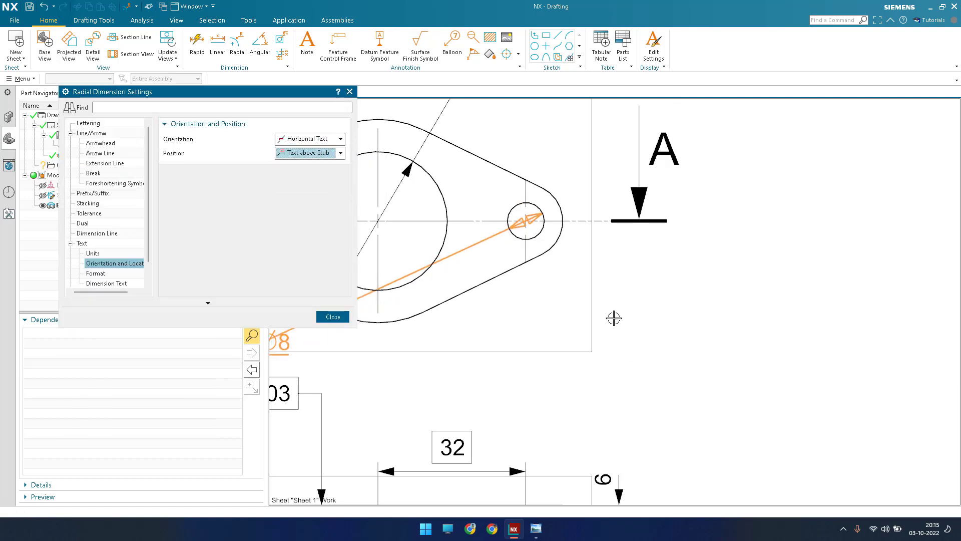
left_click(333, 316)
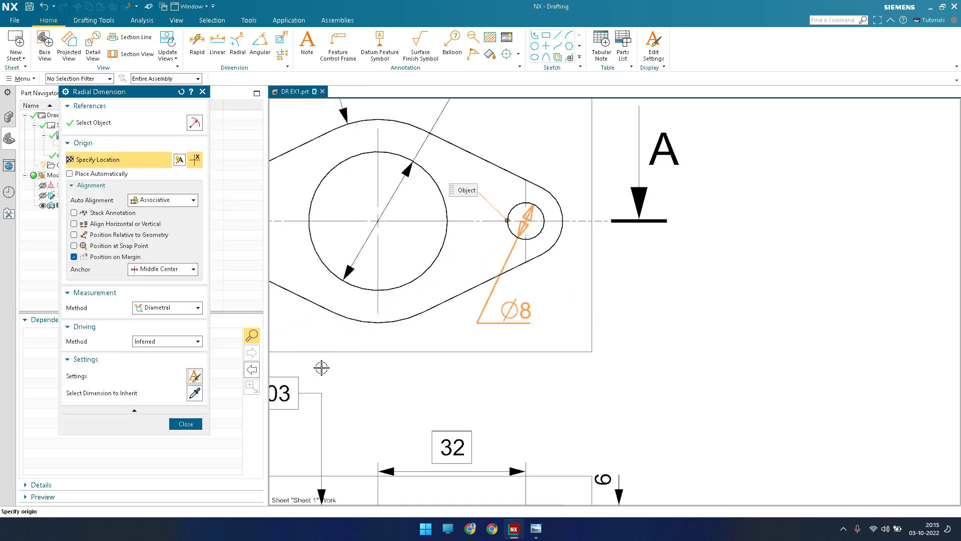
- Add the 2X prefix to the Ø8 hole dimension and check the reference callout
scroll(593, 284, "up", 2)
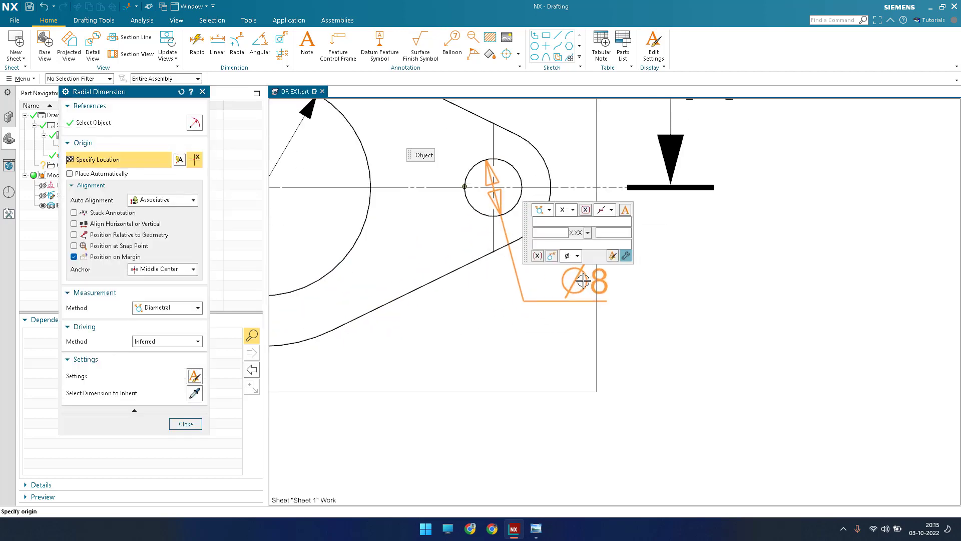
mouse_move(598, 289)
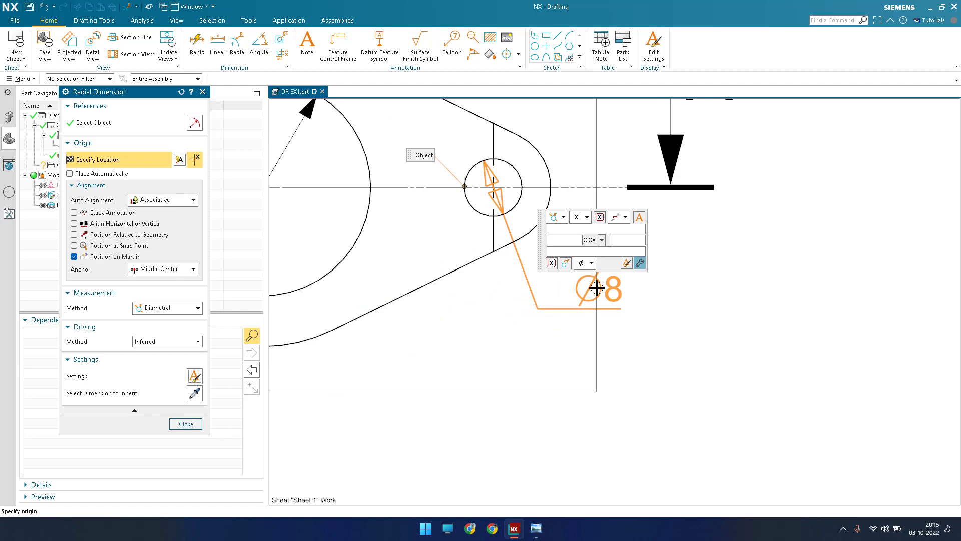
type("2")
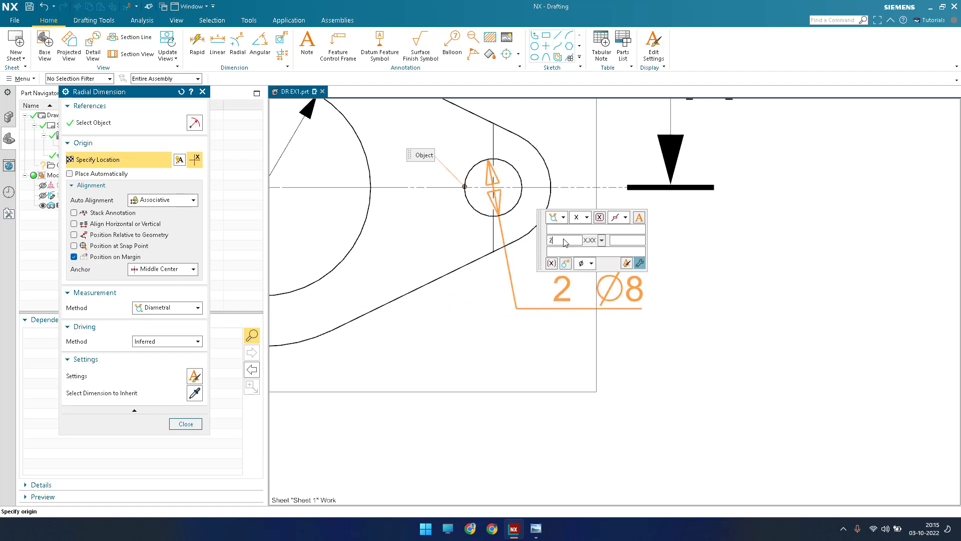
type("X")
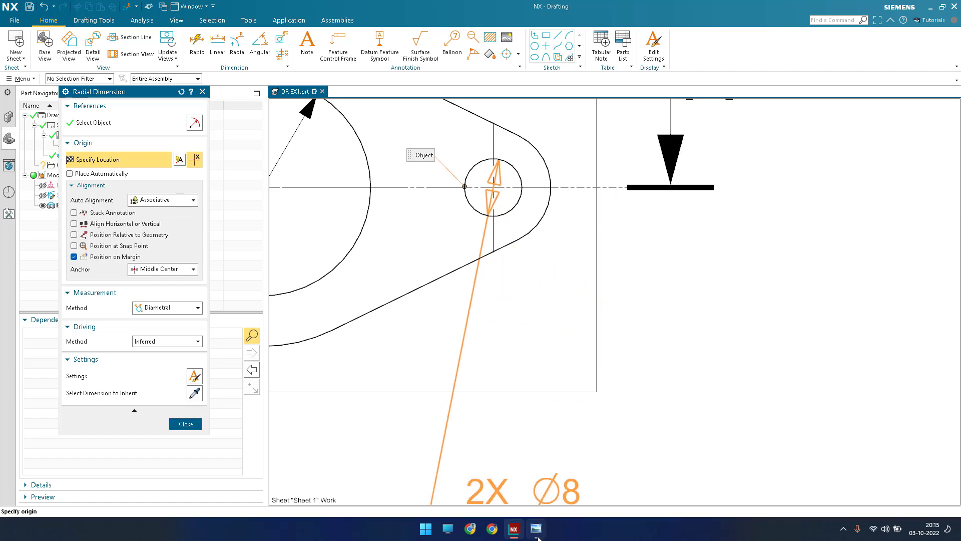
left_click(560, 506)
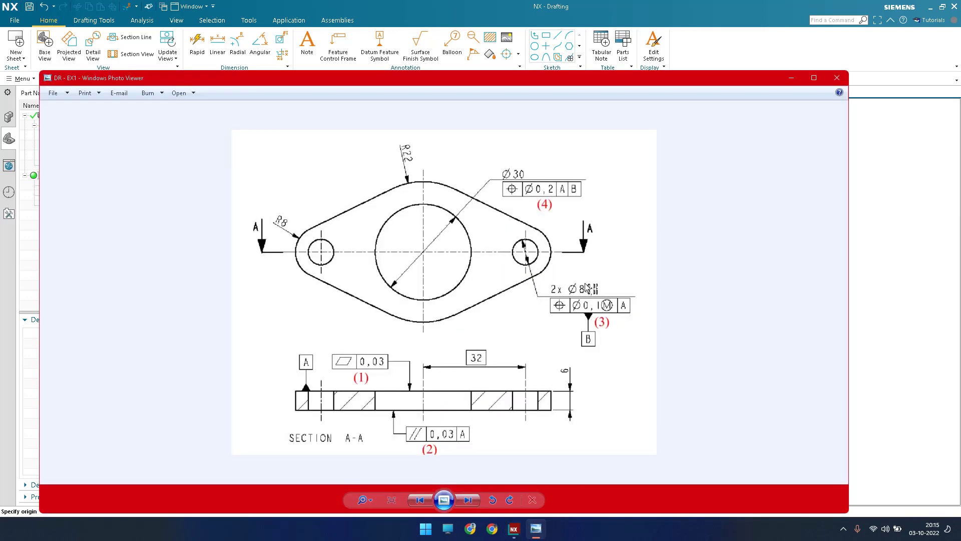
scroll(598, 287, "up", 2)
scroll(597, 285, "down", 1)
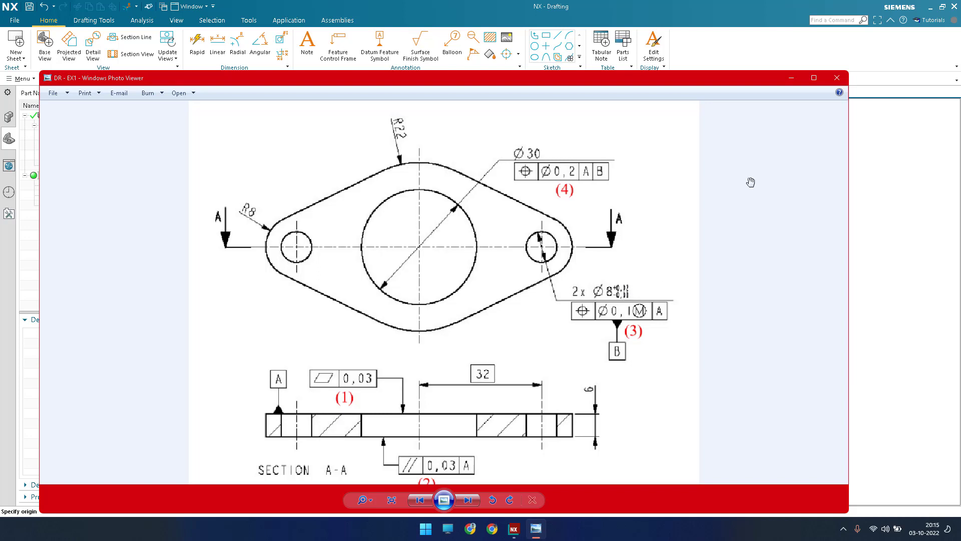
left_click(791, 79)
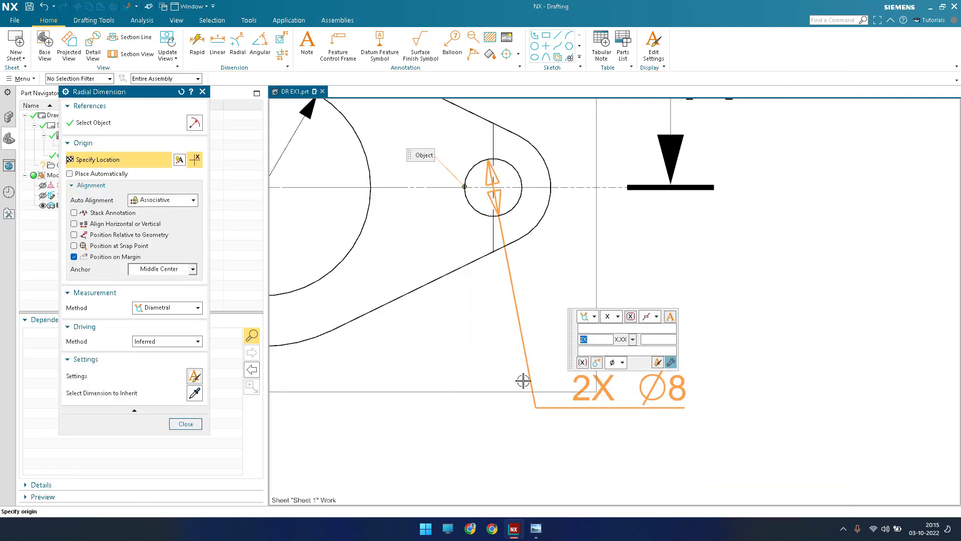
- Give the 2X Ø8 dimension a bilateral ±0.1 tolerance and place it by the right hole
mouse_move(625, 301)
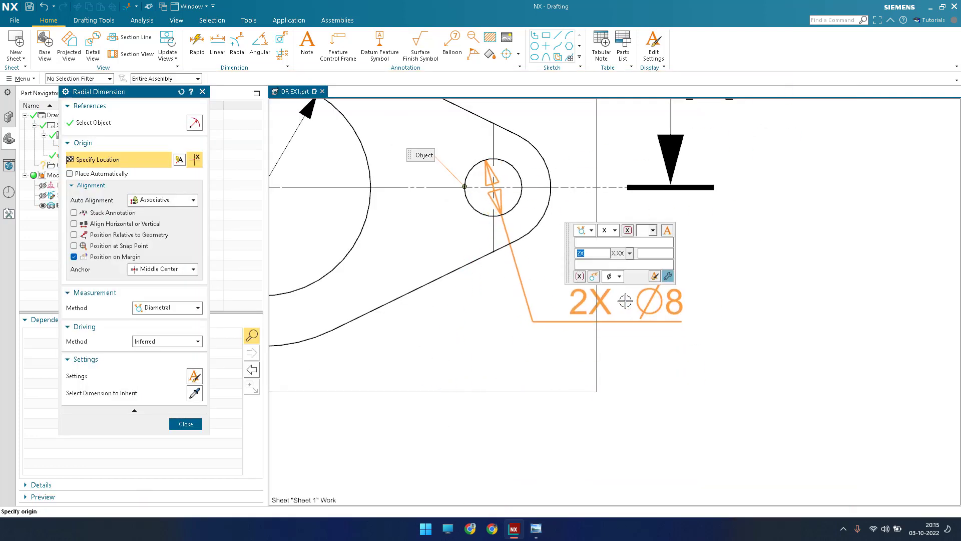
left_click(615, 230)
left_click(613, 248)
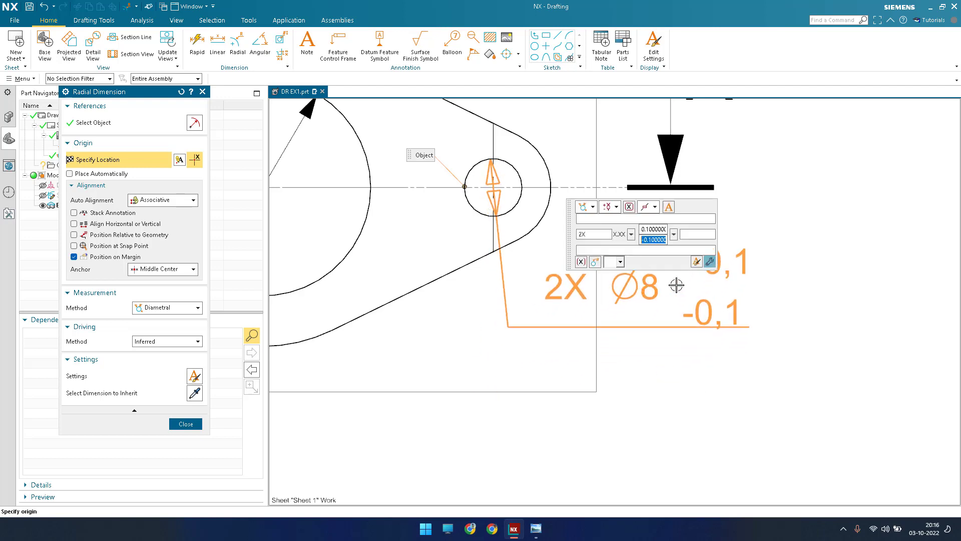
left_click(730, 261)
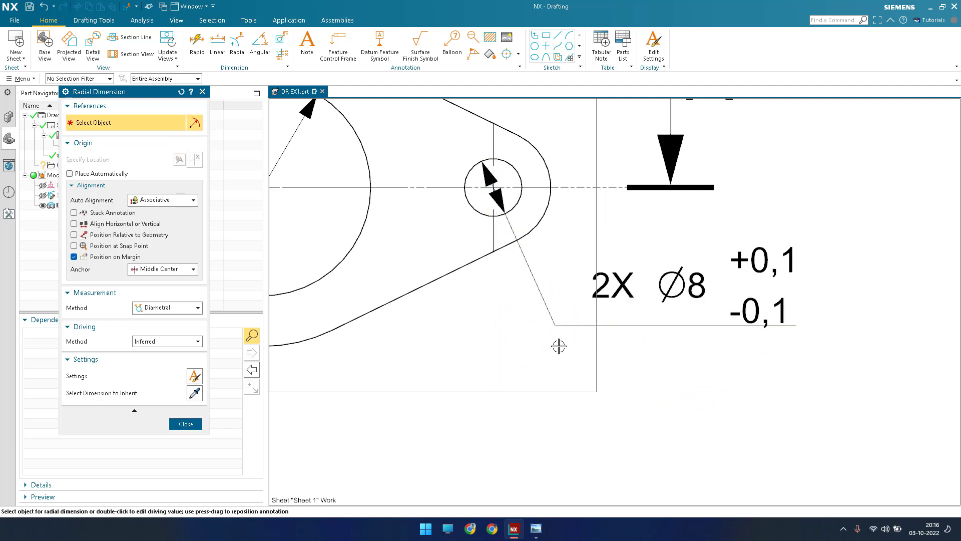
key("Escape")
- Pan to show the whole flange and compare it with the reference drawing
scroll(588, 346, "up", 3)
middle_click_drag(586, 365, 576, 356, "shift")
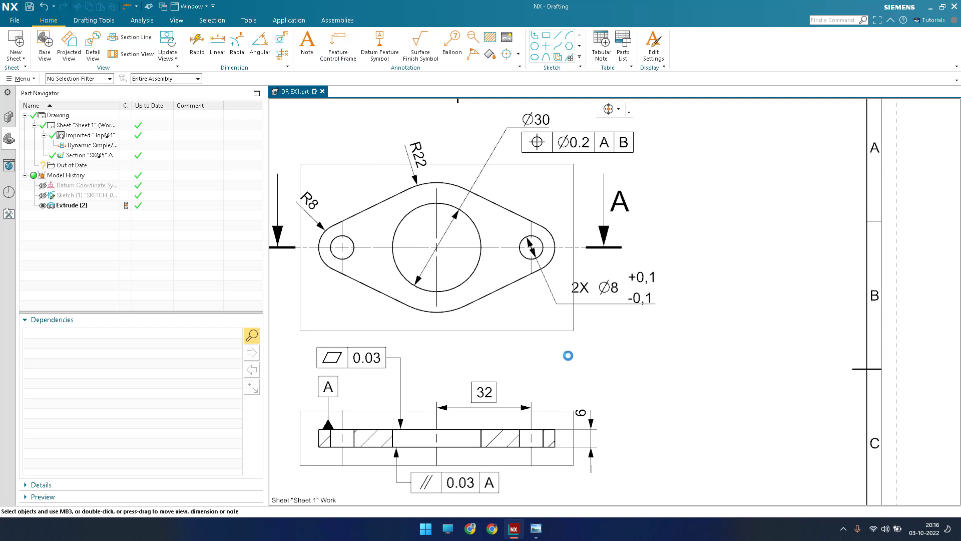
left_click(535, 528)
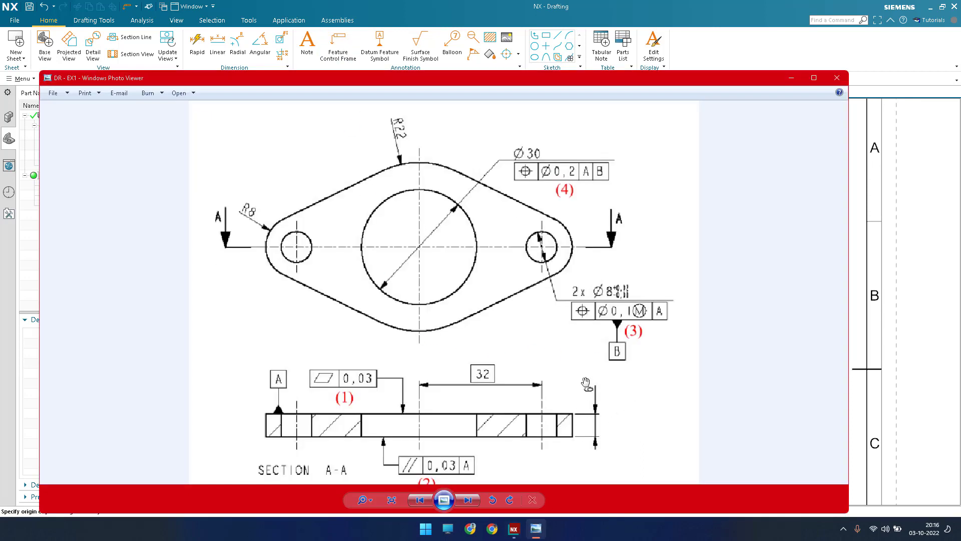
left_click(791, 79)
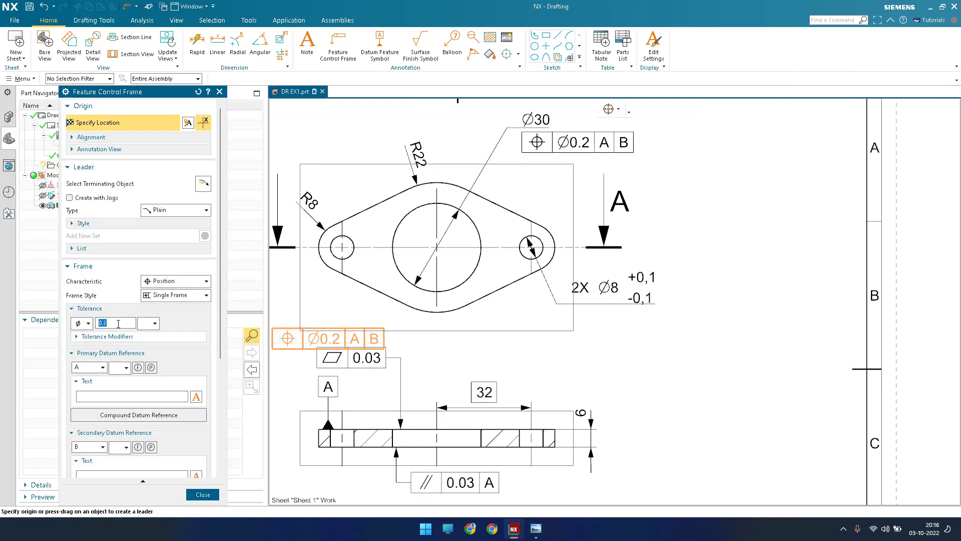
- Set the position frame to Ø0.1 with Ⓜ modifier and remove secondary datum B
type("0.1")
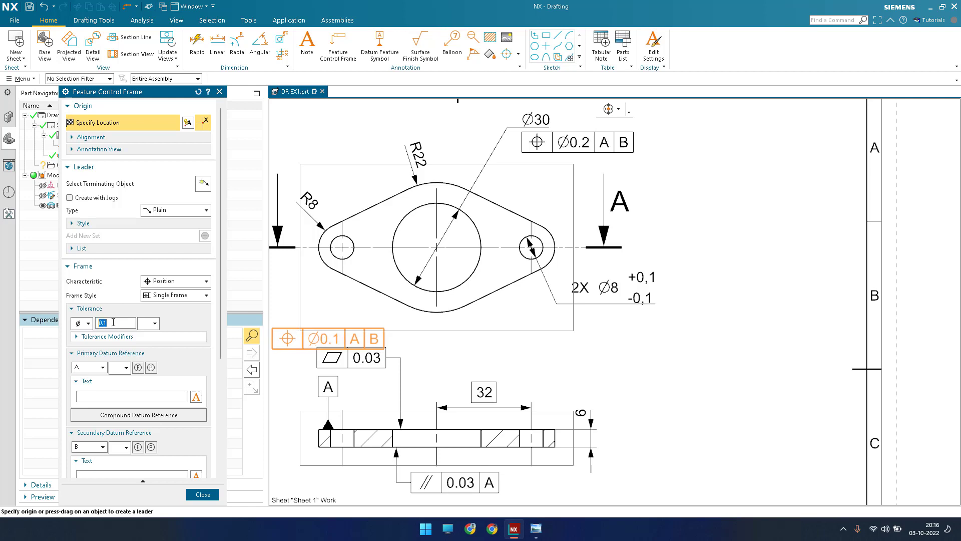
left_click(153, 325)
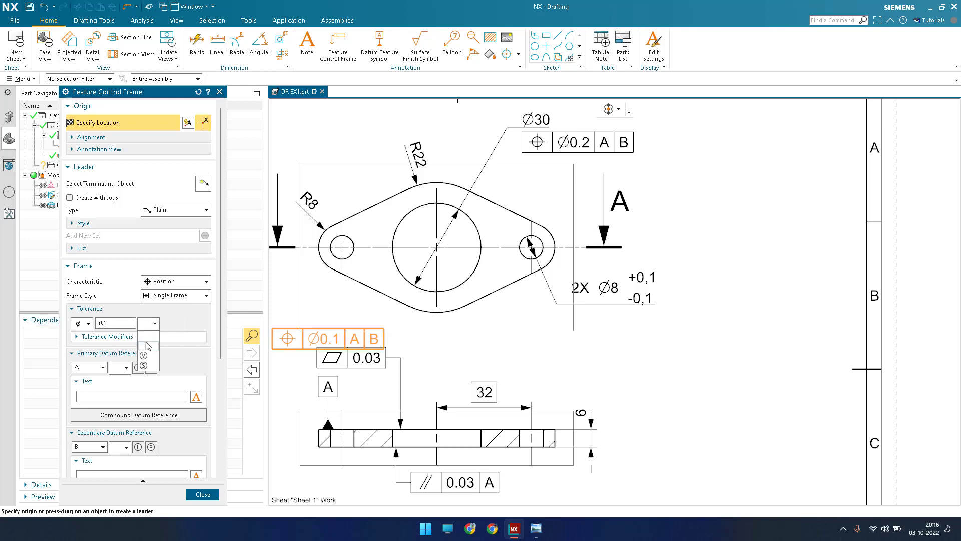
left_click(145, 355)
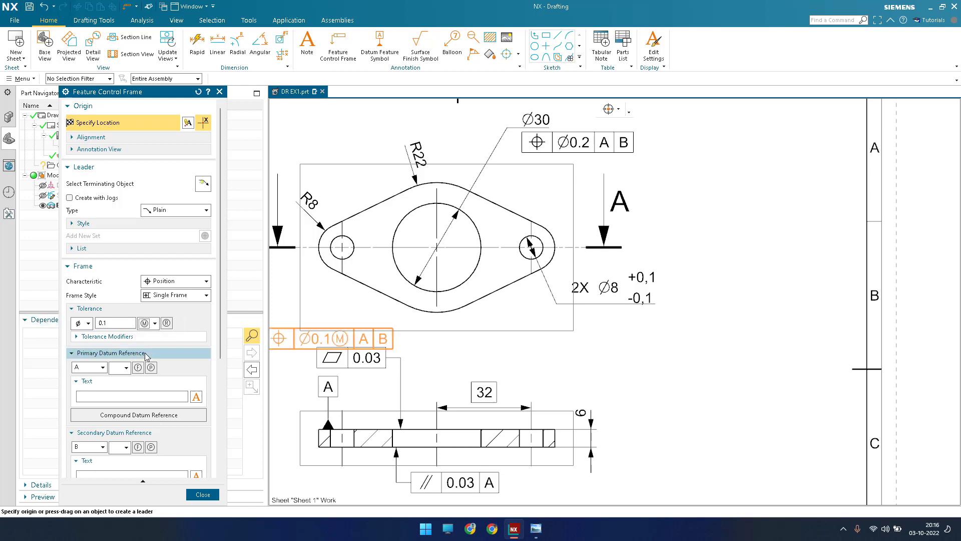
scroll(98, 386, "down", 3)
left_click(102, 387)
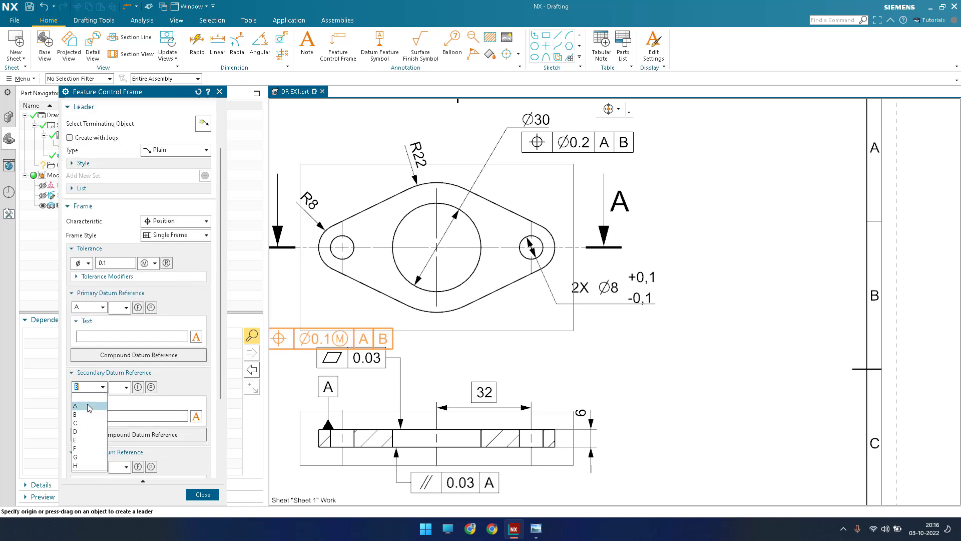
left_click(88, 399)
scroll(90, 400, "down", 4)
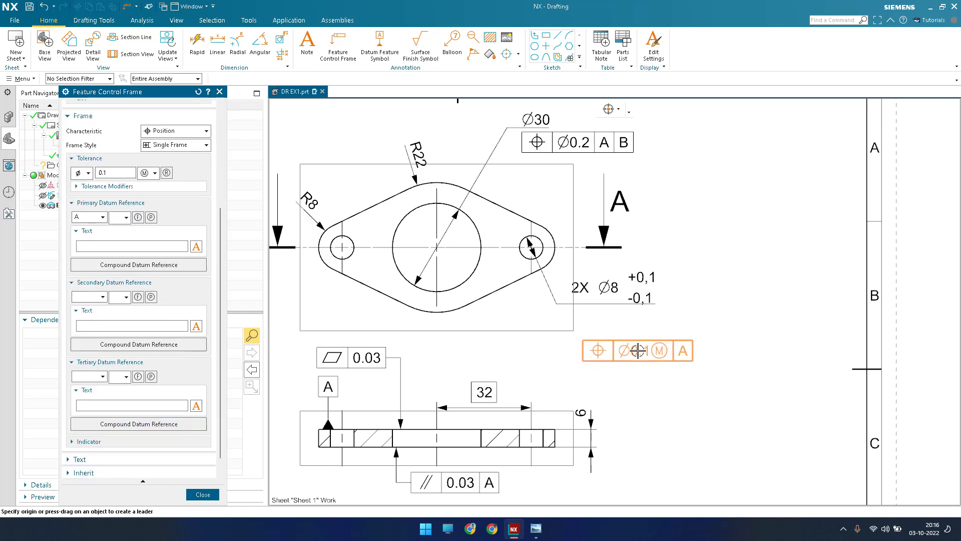
scroll(641, 348, "up", 3)
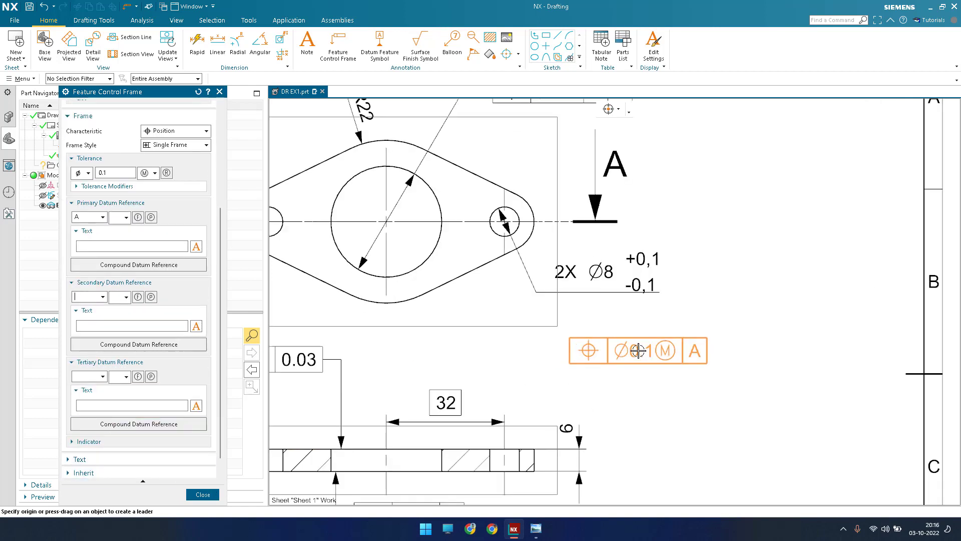
- Place the frame under the 2X Ø8 dimension, then delete it as misplaced
left_click(614, 256)
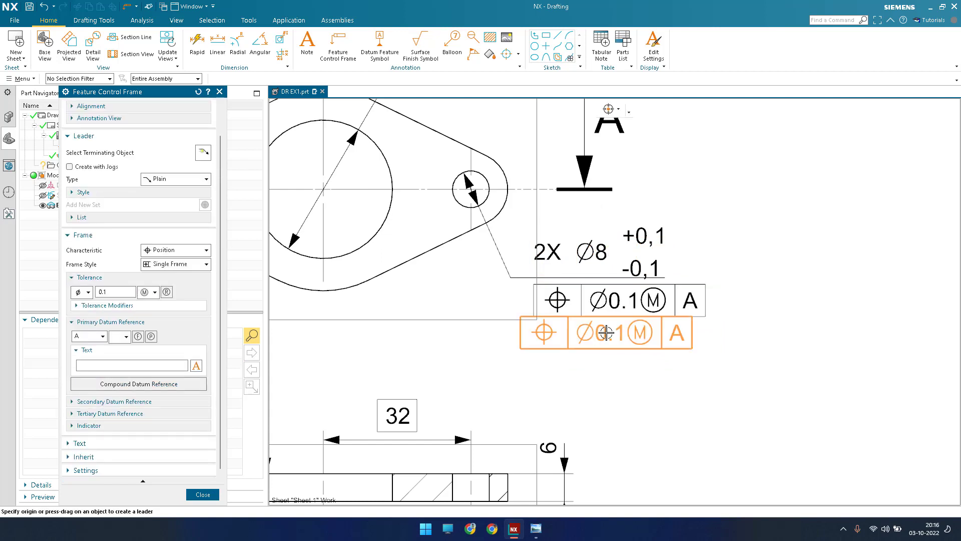
key("Escape")
left_click(616, 308)
key("Delete")
- Recreate the Ø0.1 Ⓜ A frame attached to the 2X Ø8 dimension and compare with the reference
left_click(337, 56)
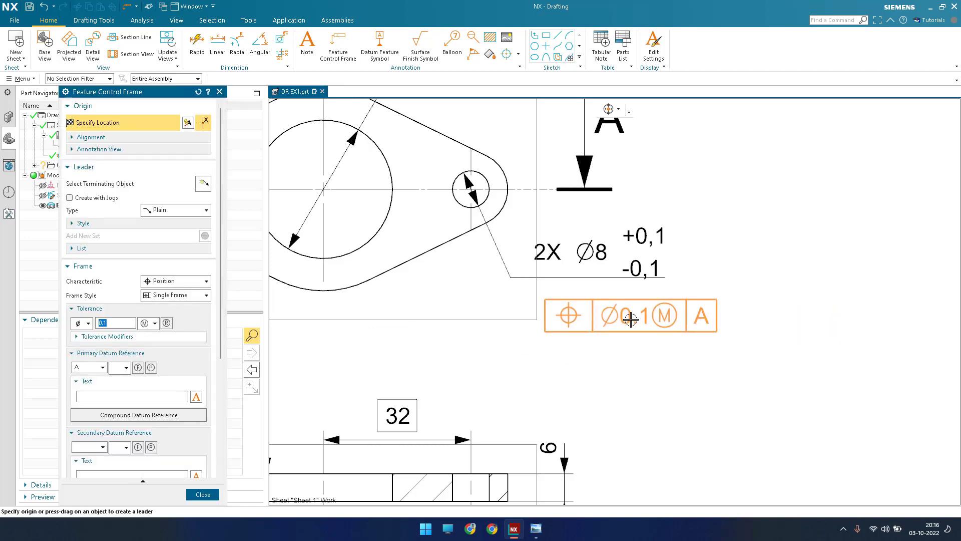
left_click(603, 249)
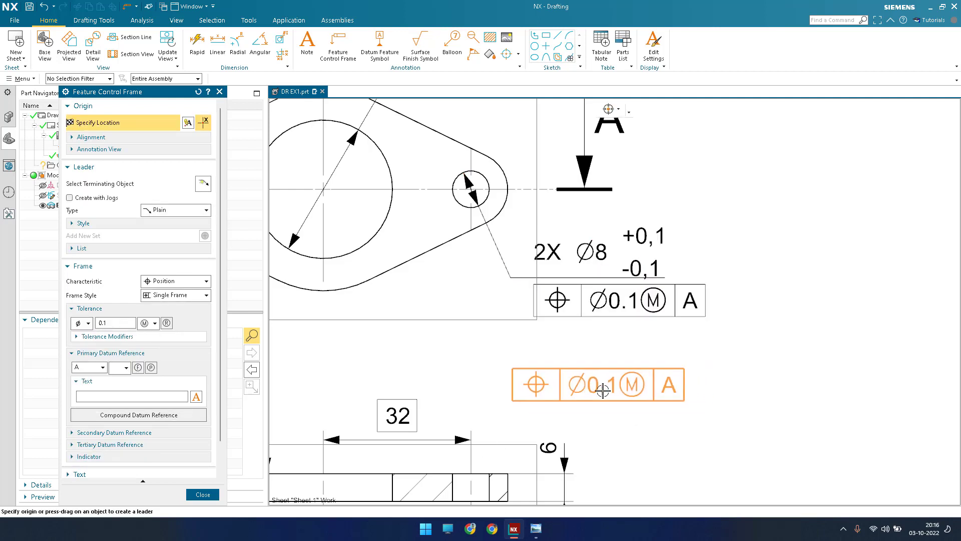
left_click(203, 494)
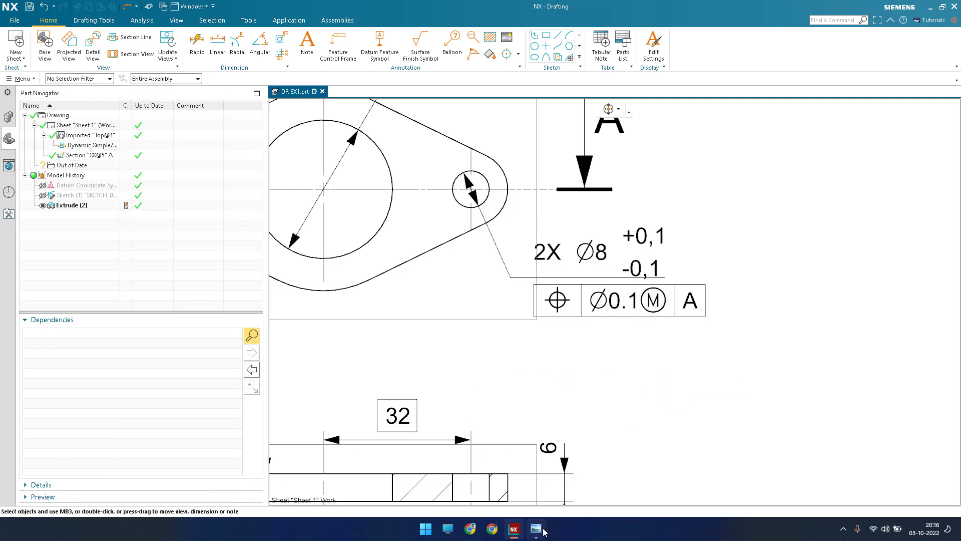
left_click(536, 529)
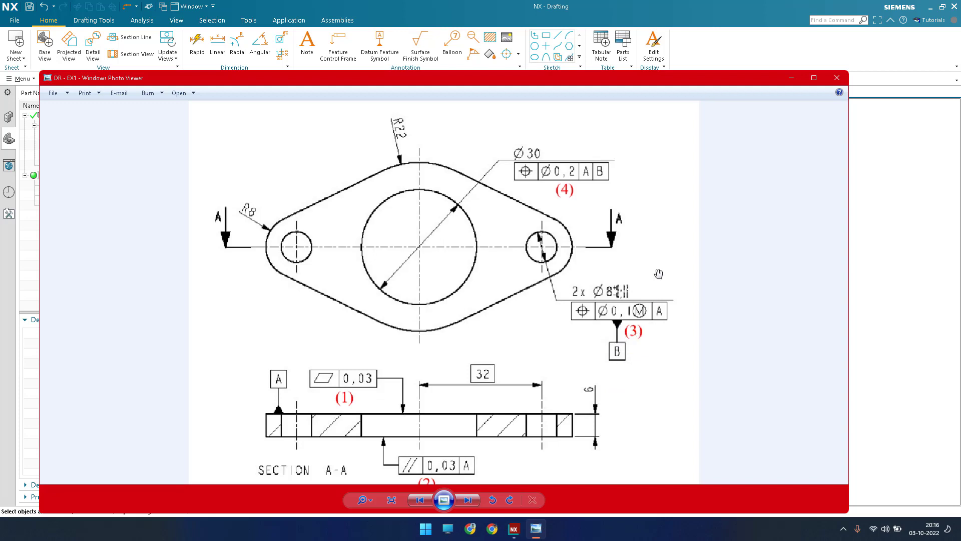
left_click(792, 78)
- Hang datum symbol B from the holes' Ø0.1 Ⓜ position frame and fit the sheet to view
left_click(379, 46)
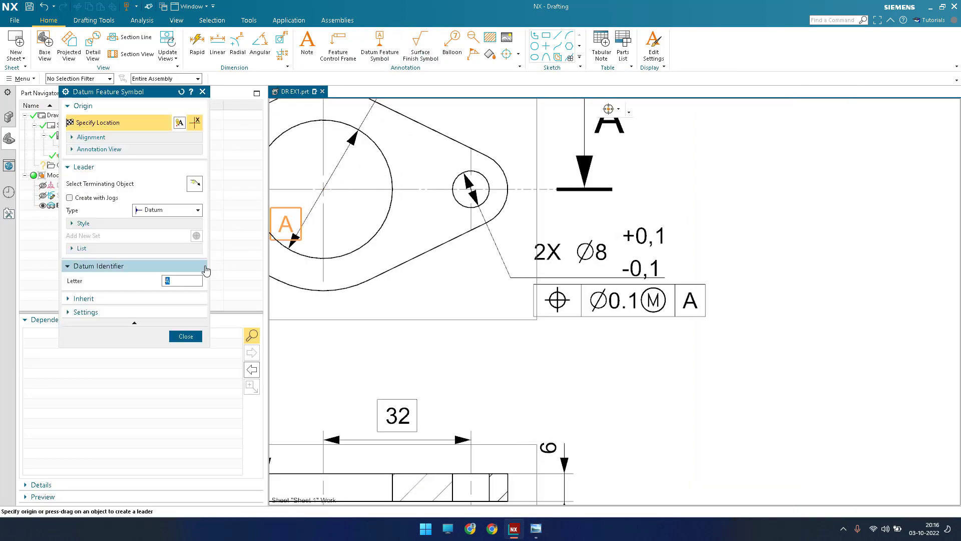
left_click(155, 190)
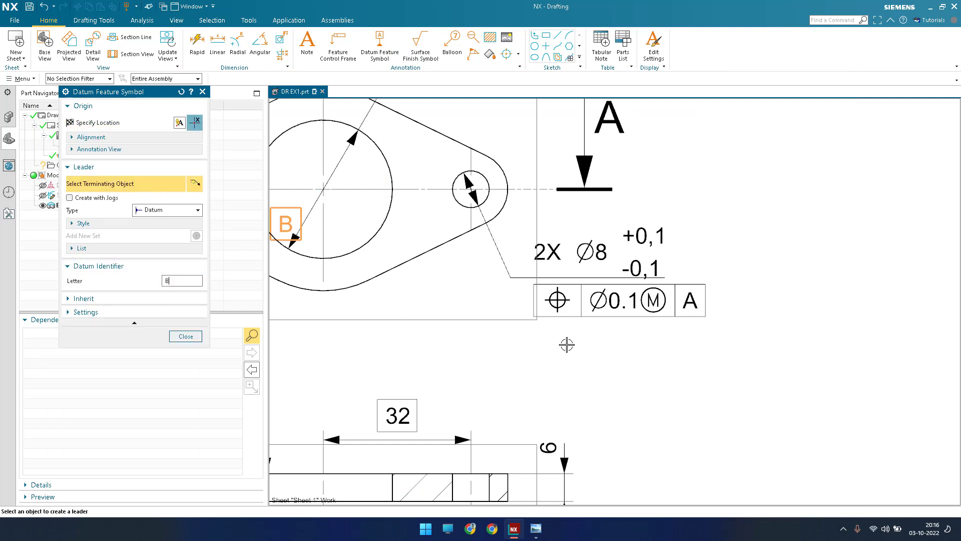
scroll(566, 326, "up", 2)
left_click(575, 301)
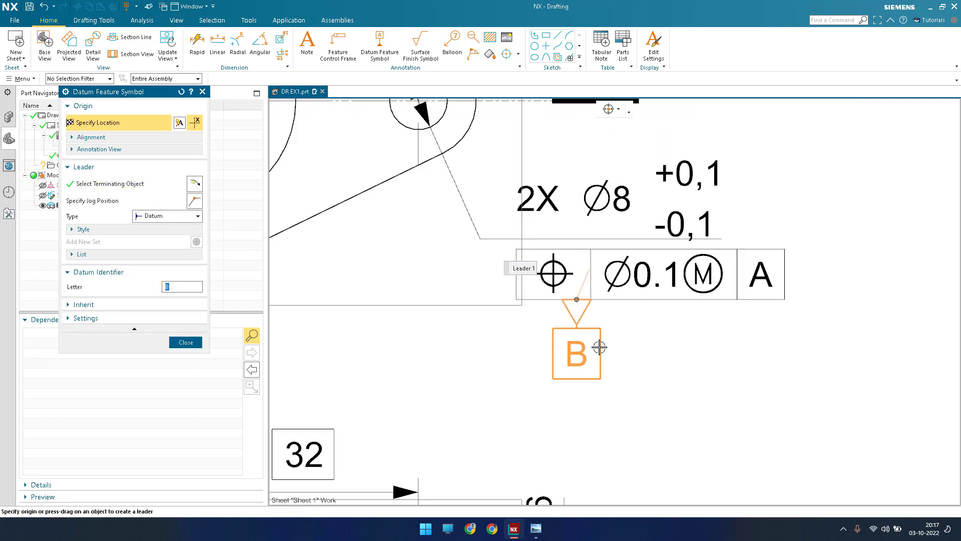
left_click(597, 398)
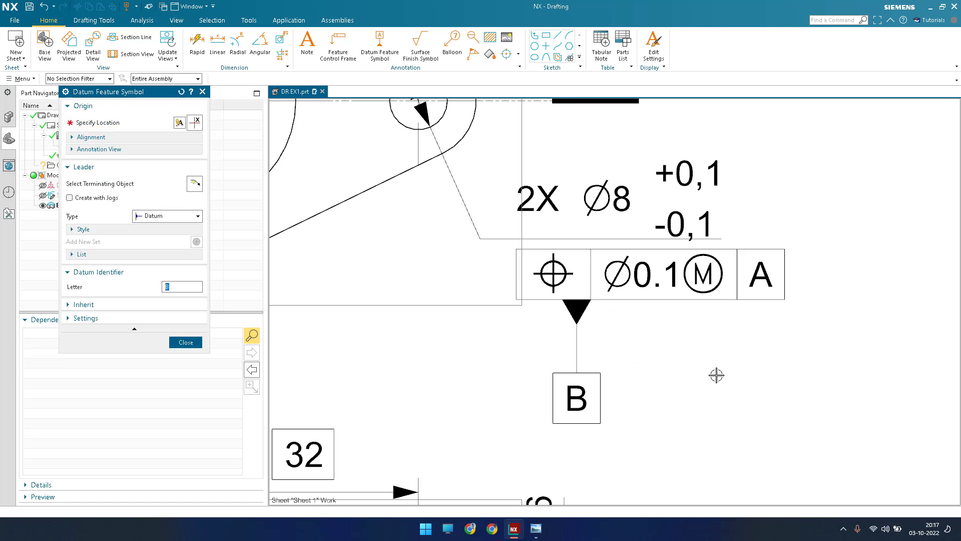
key("Escape")
key("ctrl+f")
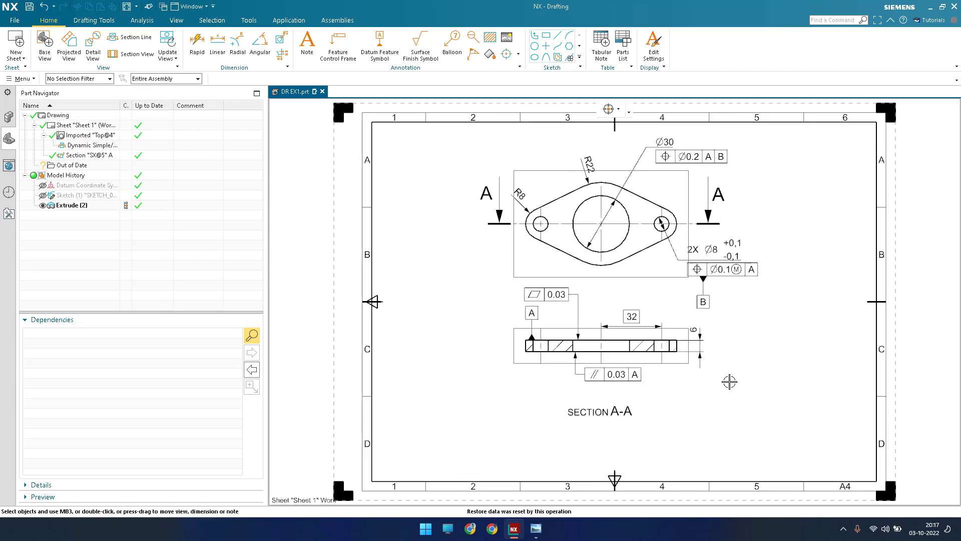
left_click(535, 528)
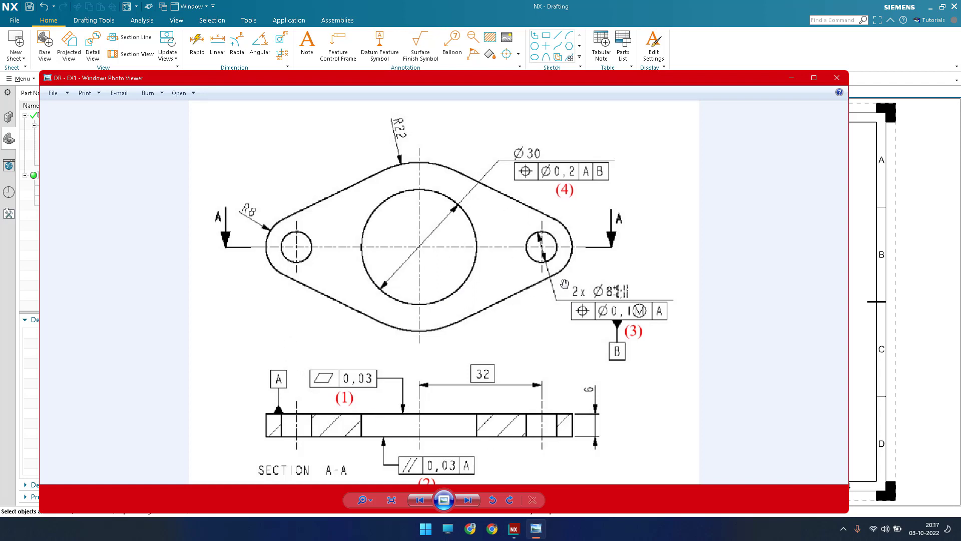
left_click(792, 79)
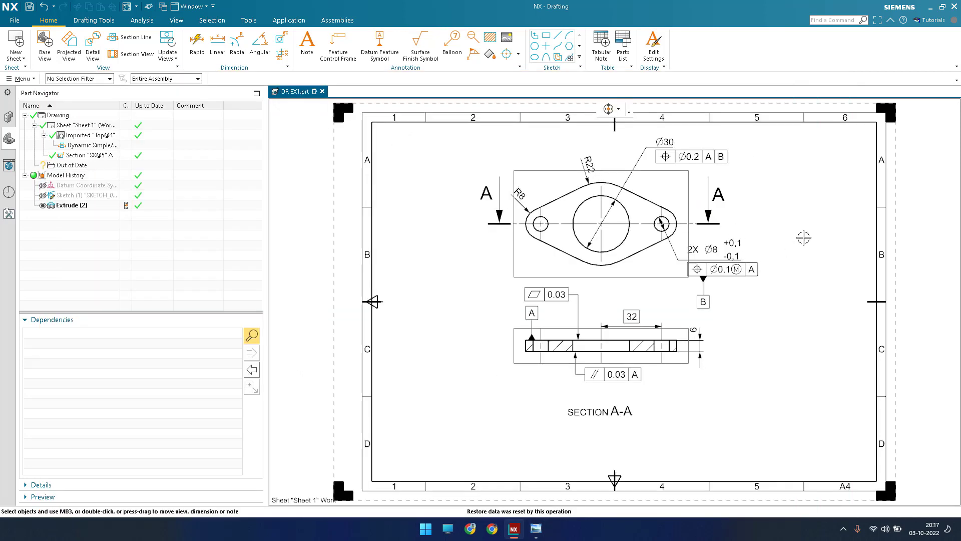